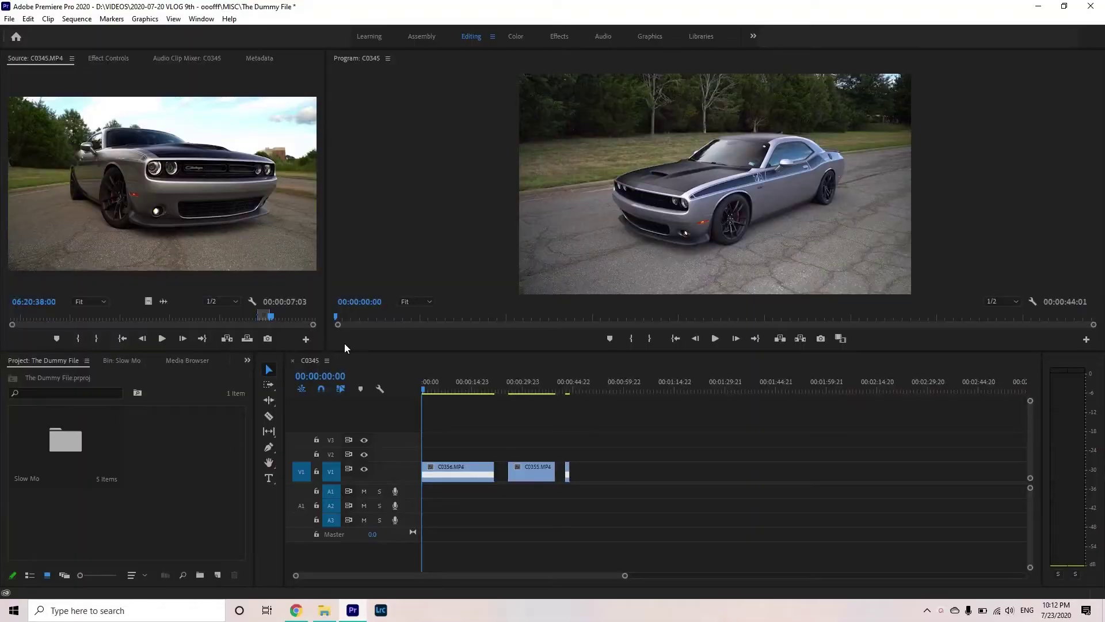
Step: Select the C0356 clip, then preview it by scrubbing and playing from the sequence start
click(482, 381)
click(452, 467)
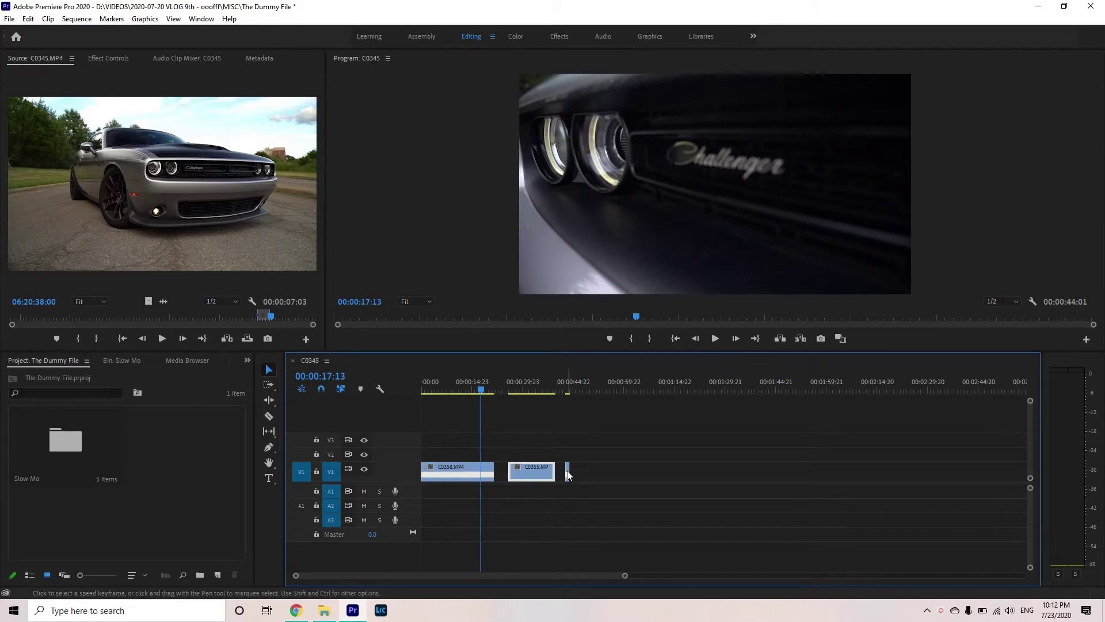
drag(490, 391, 567, 385)
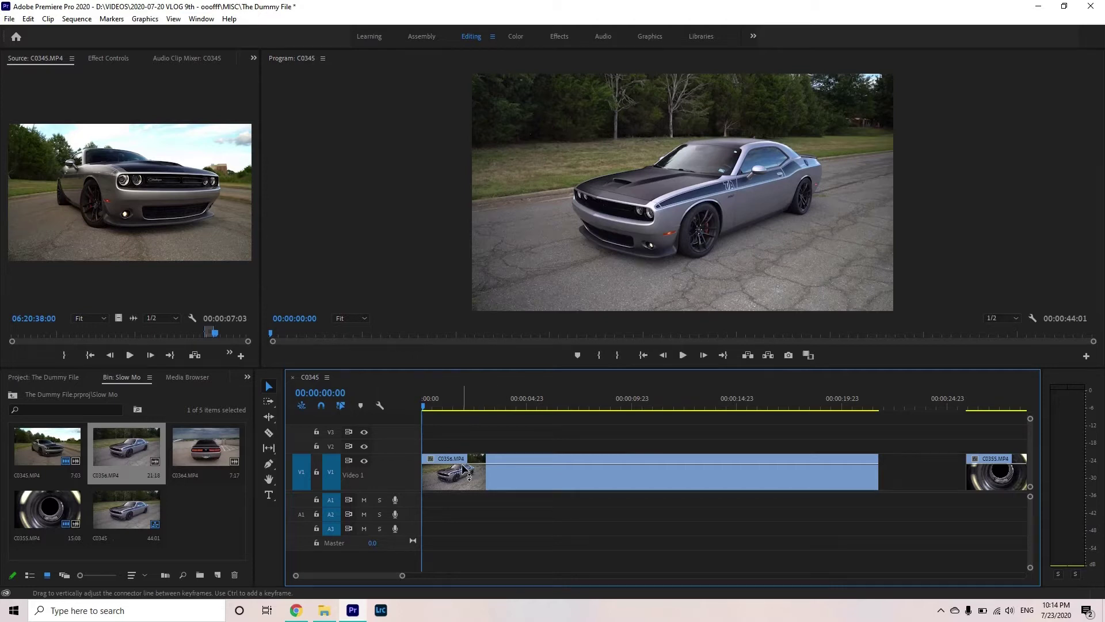
key(space)
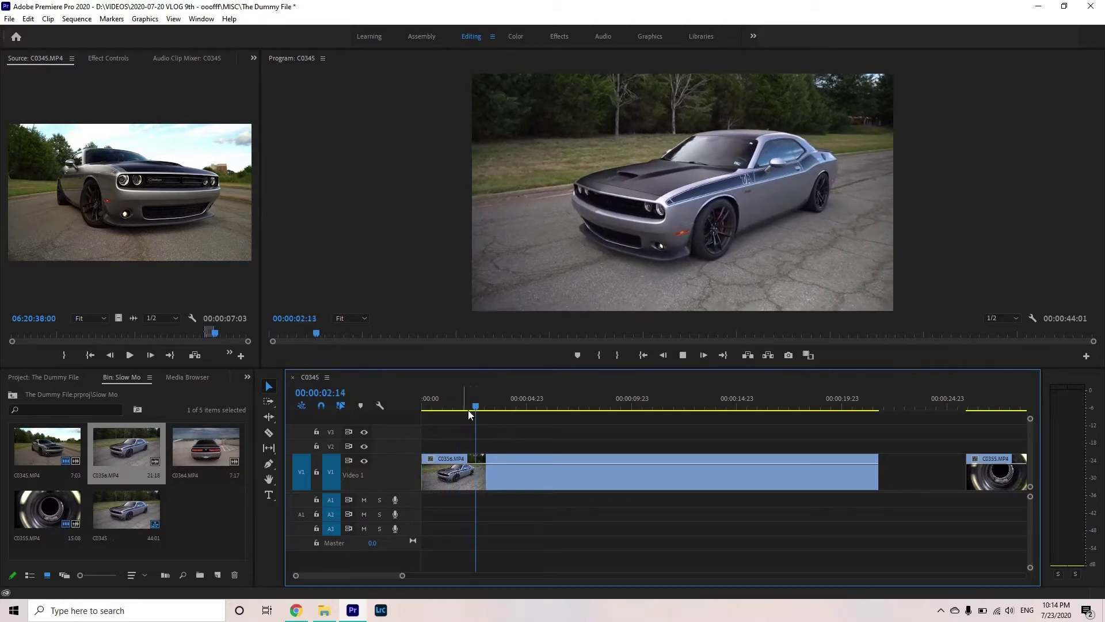
click(420, 407)
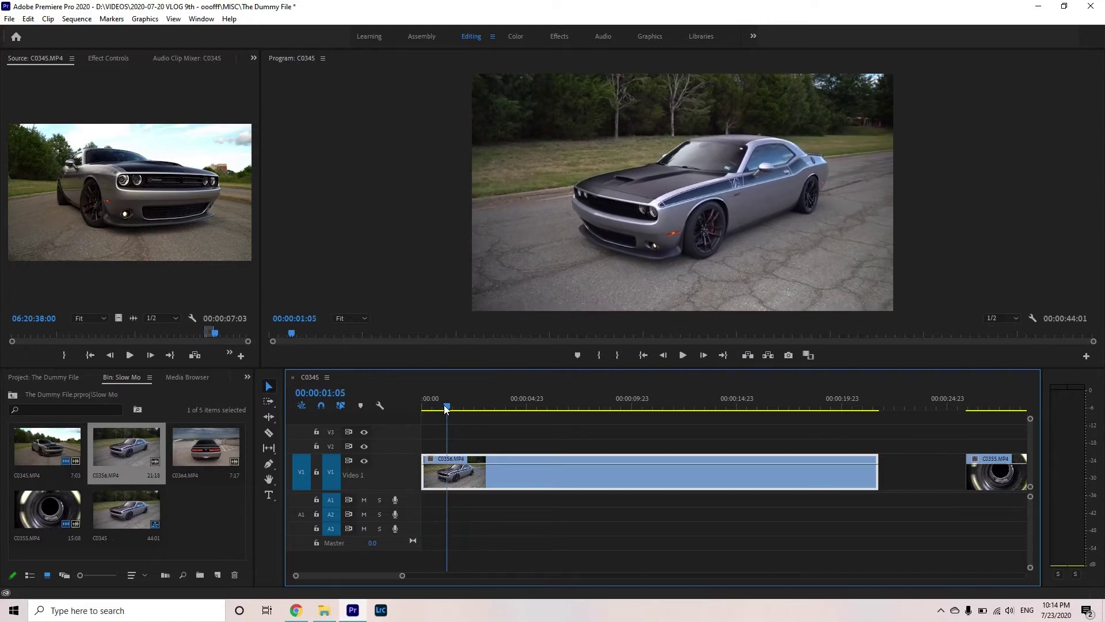
Step: Scrub ahead through the Challenger badge close-up, then reselect the C0356 clip
click(546, 407)
drag(537, 406, 738, 408)
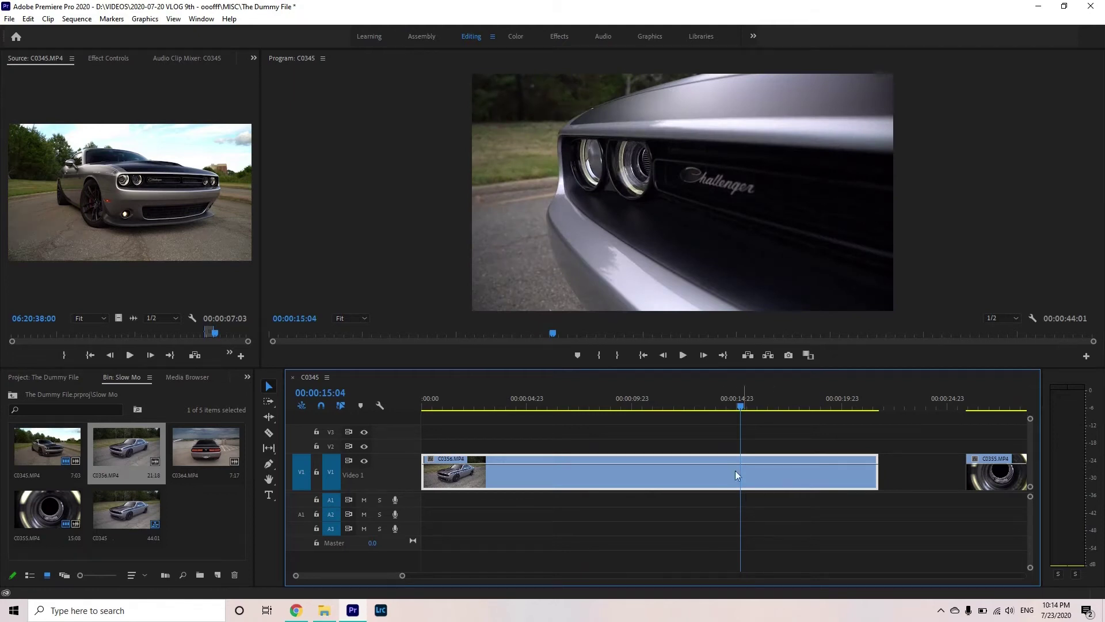
drag(741, 408, 394, 583)
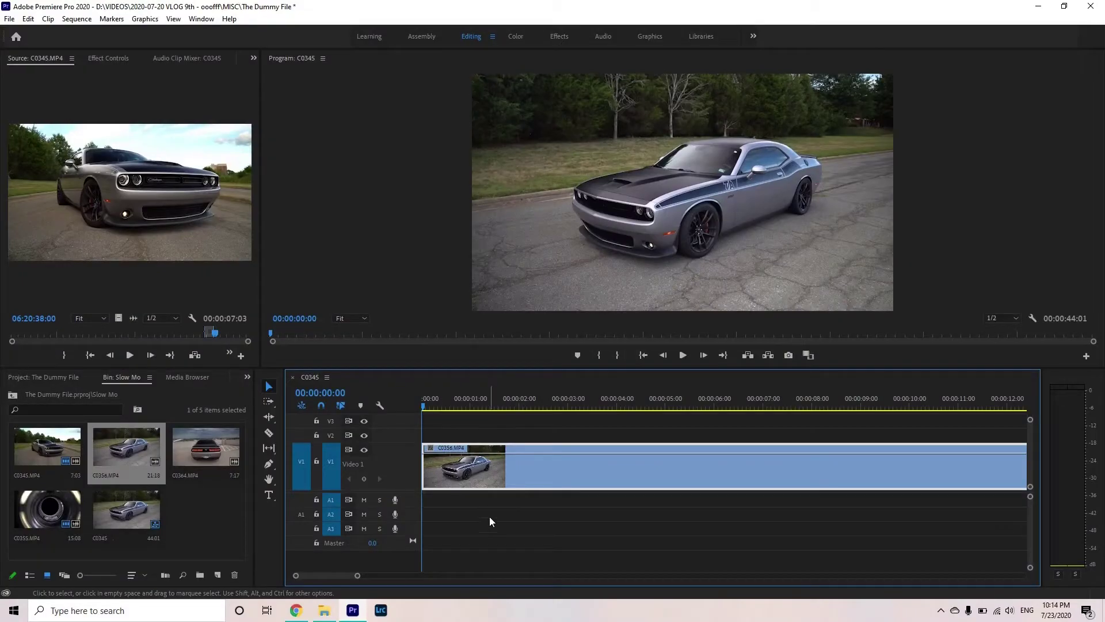
click(432, 449)
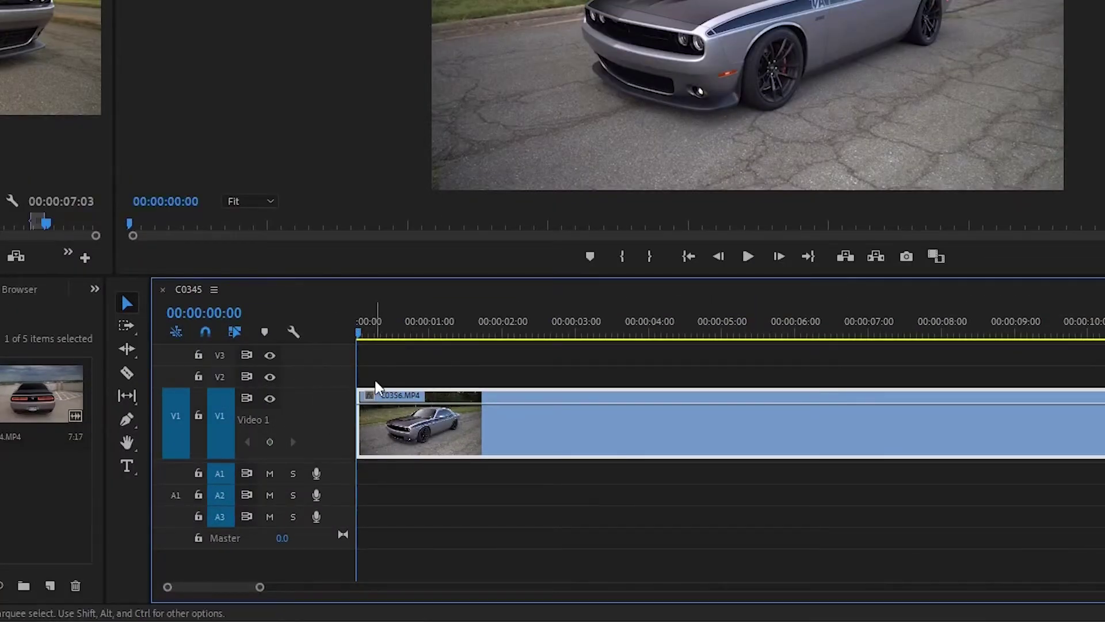
Step: Display C0356's Time Remapping > Speed line from the clip's fx badge menu
right_click(369, 397)
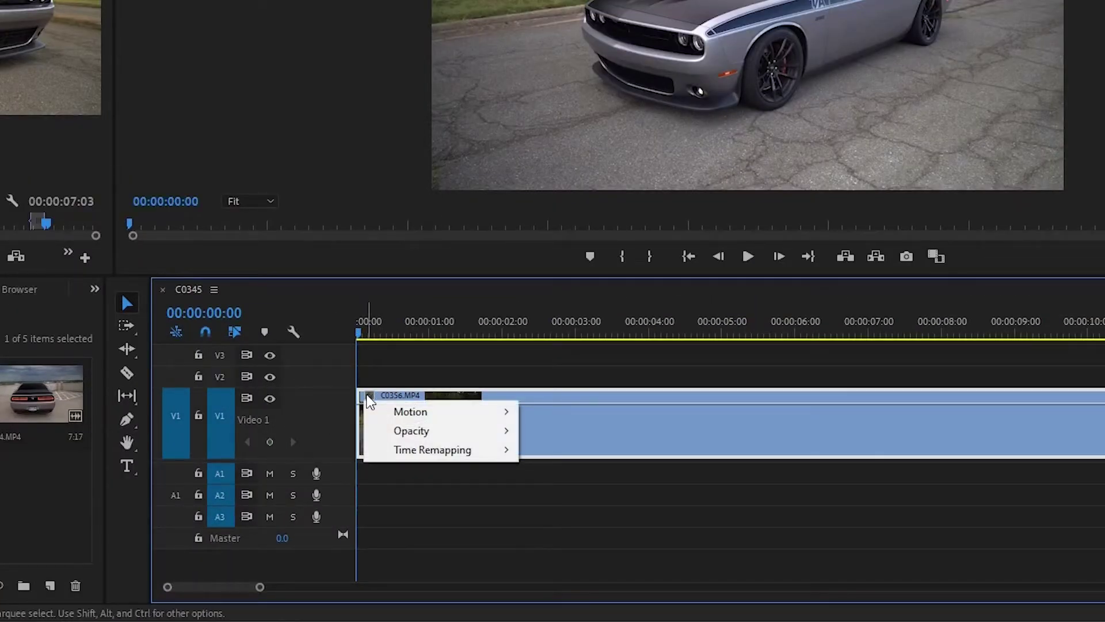
click(434, 458)
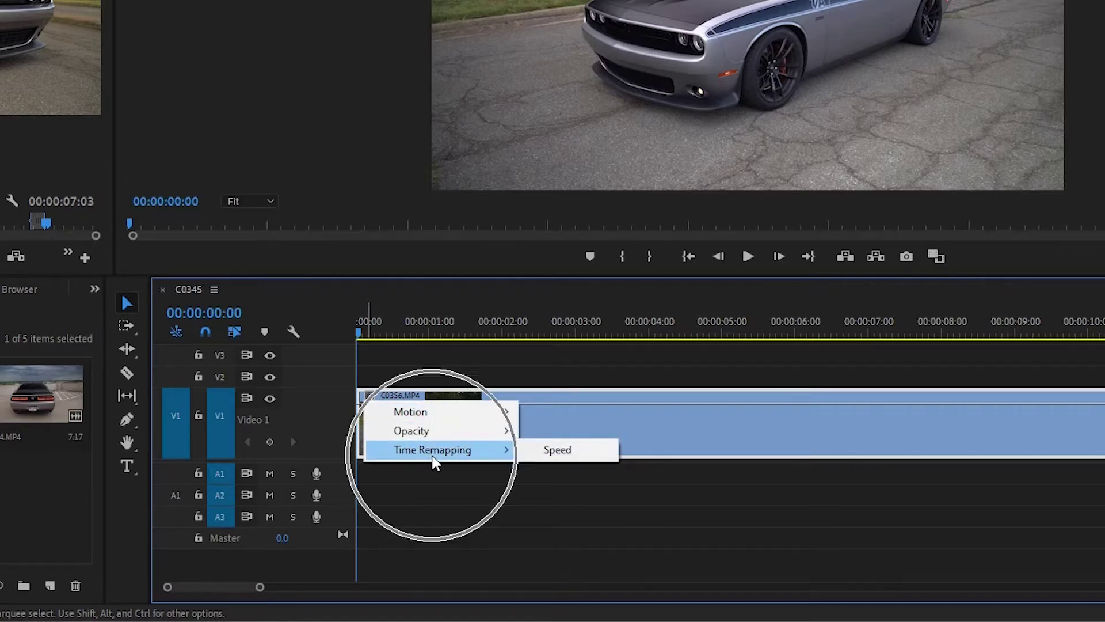
click(557, 450)
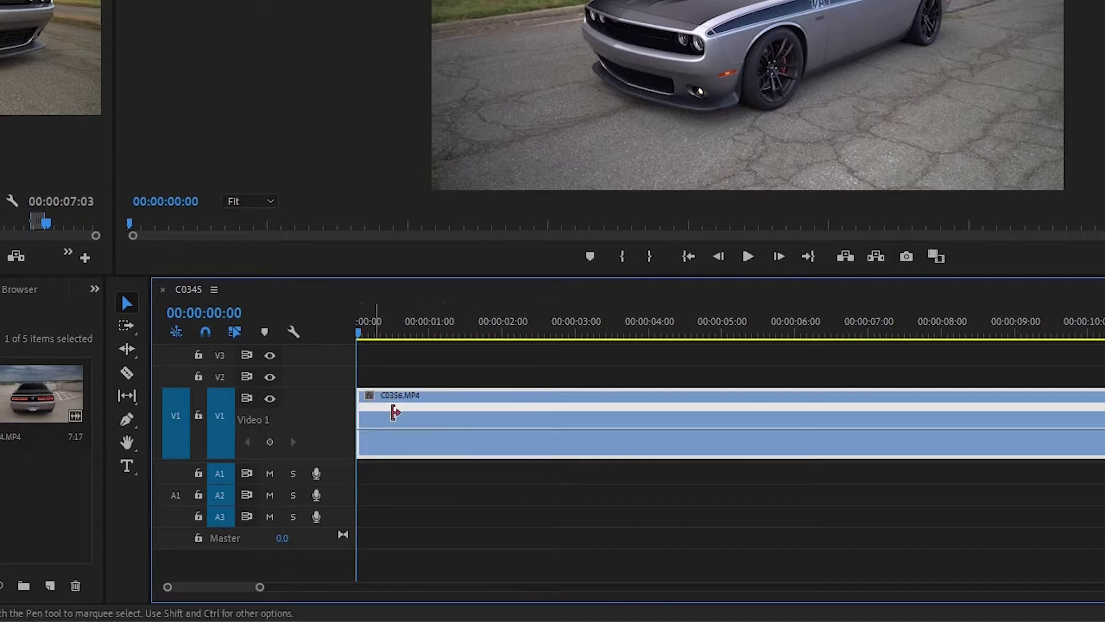
Step: Make track V1 and the Timeline panel taller, with the whole sequence in view
drag(335, 388, 337, 365)
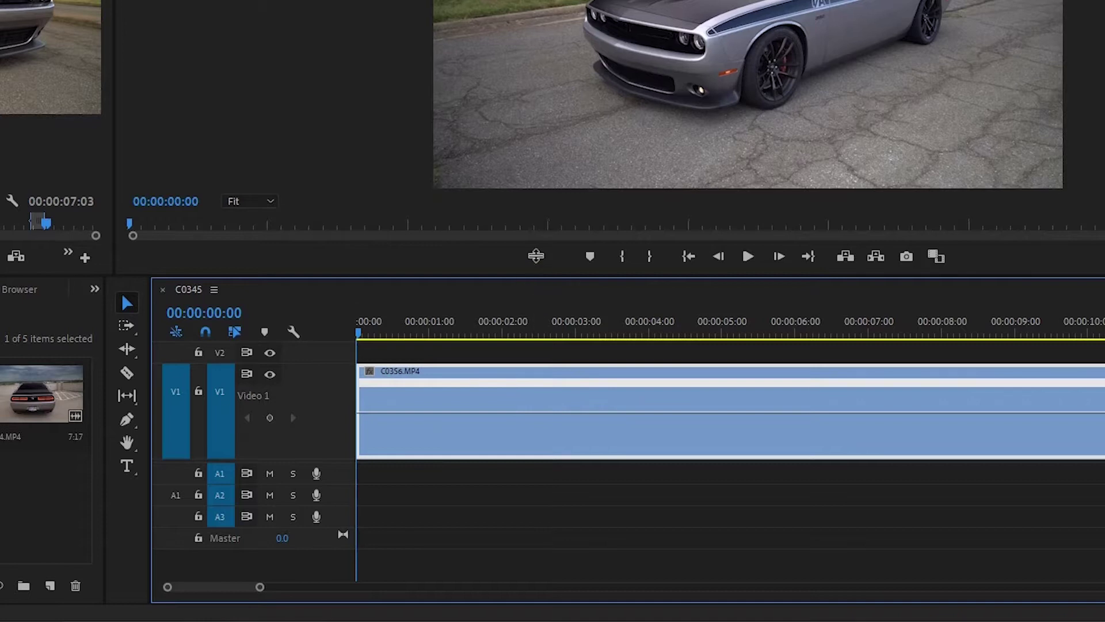
drag(535, 276, 536, 250)
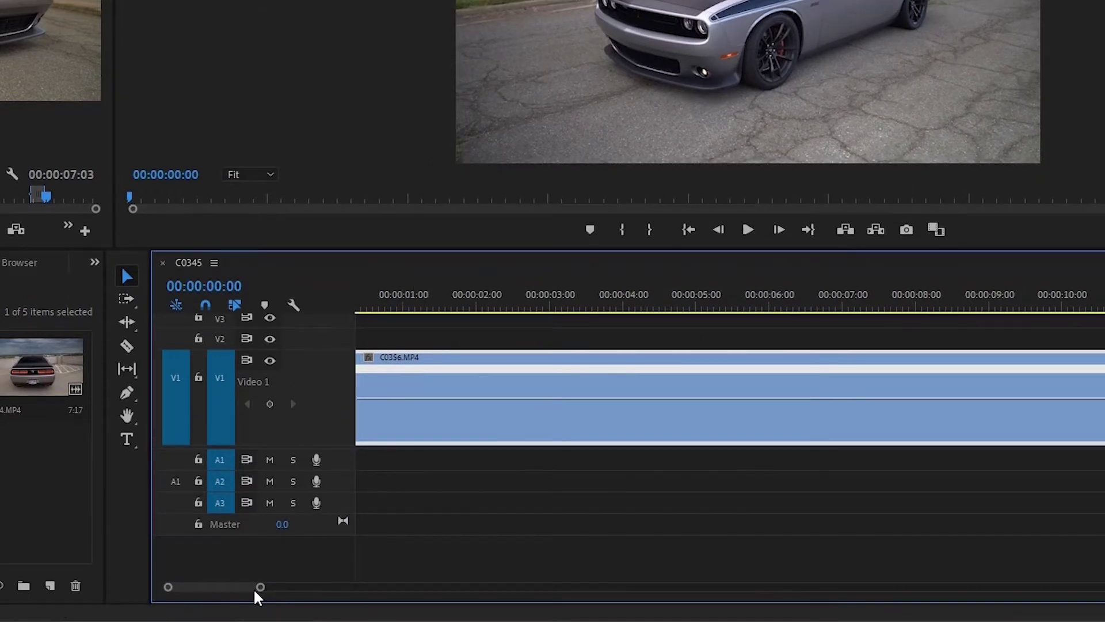
drag(260, 587, 326, 588)
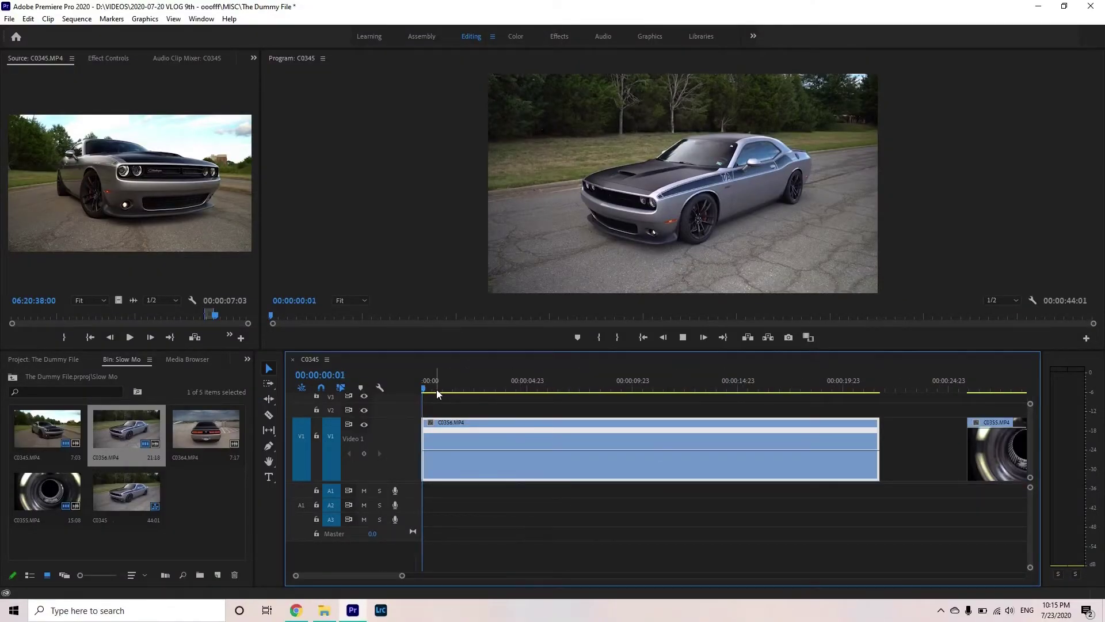
Step: Use the Pen tool to add a speed keyframe on C0356 near 00:00:15:21, then return to Selection
drag(437, 393, 751, 404)
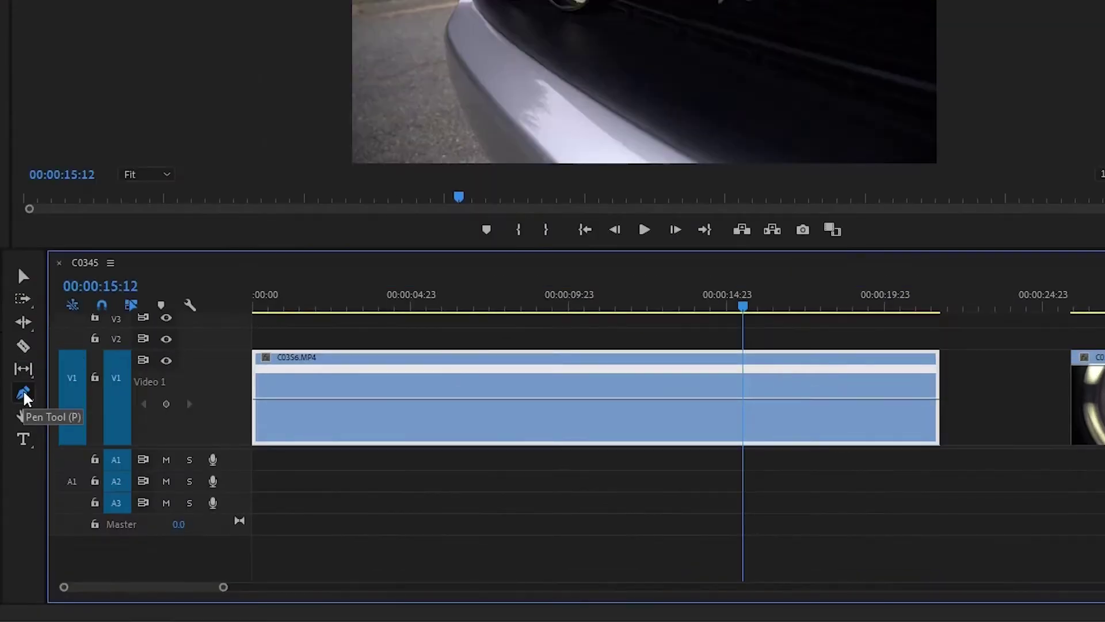
click(269, 448)
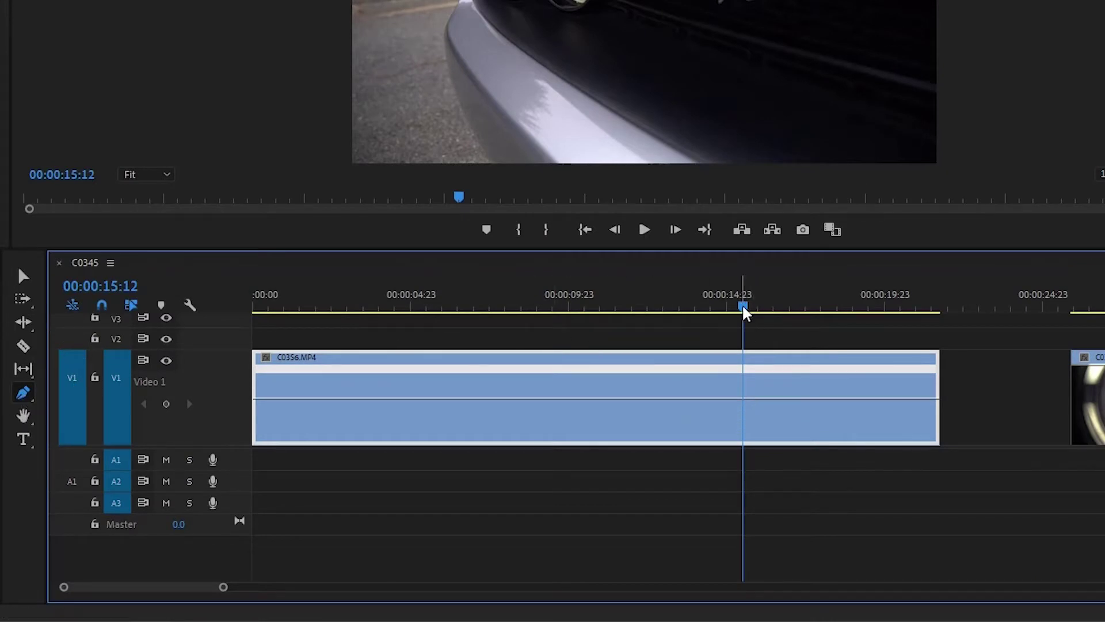
drag(742, 305, 757, 312)
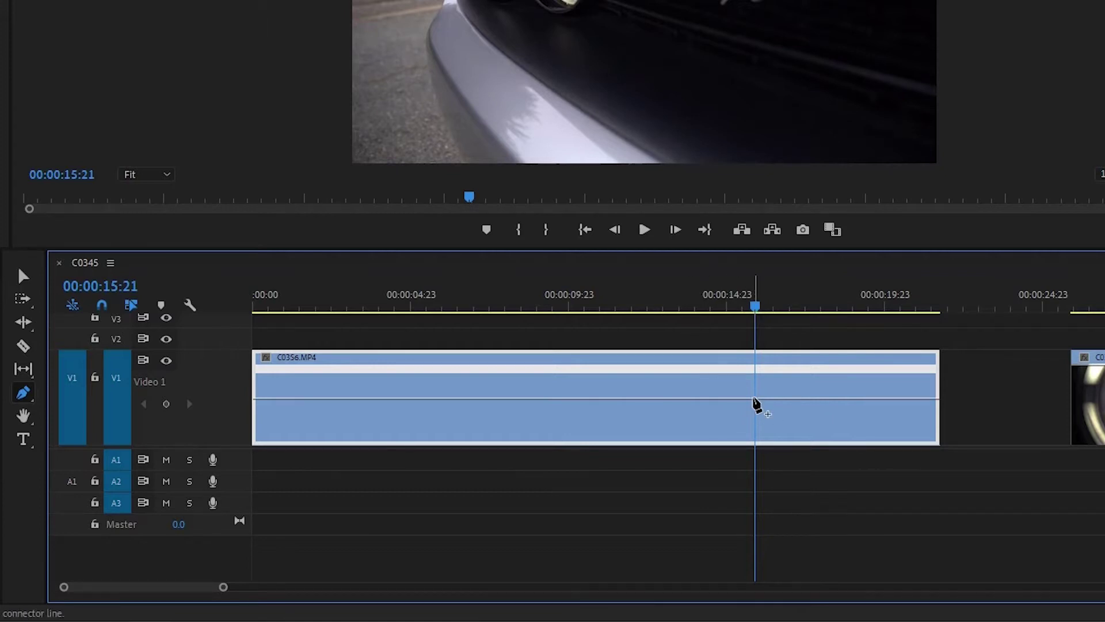
mouse_move(757, 406)
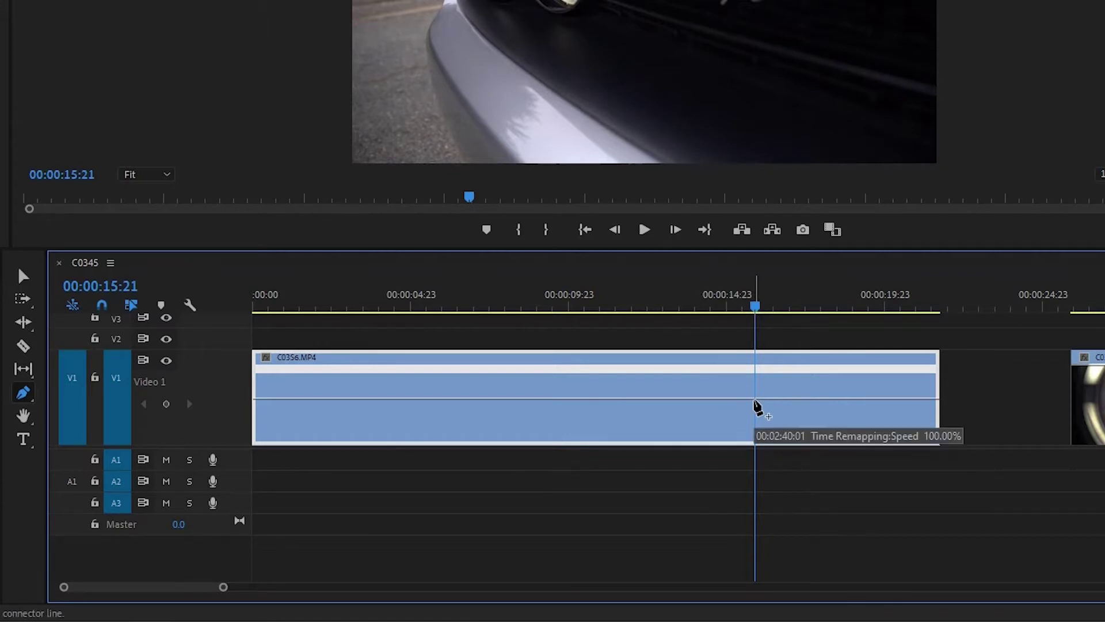
click(755, 403)
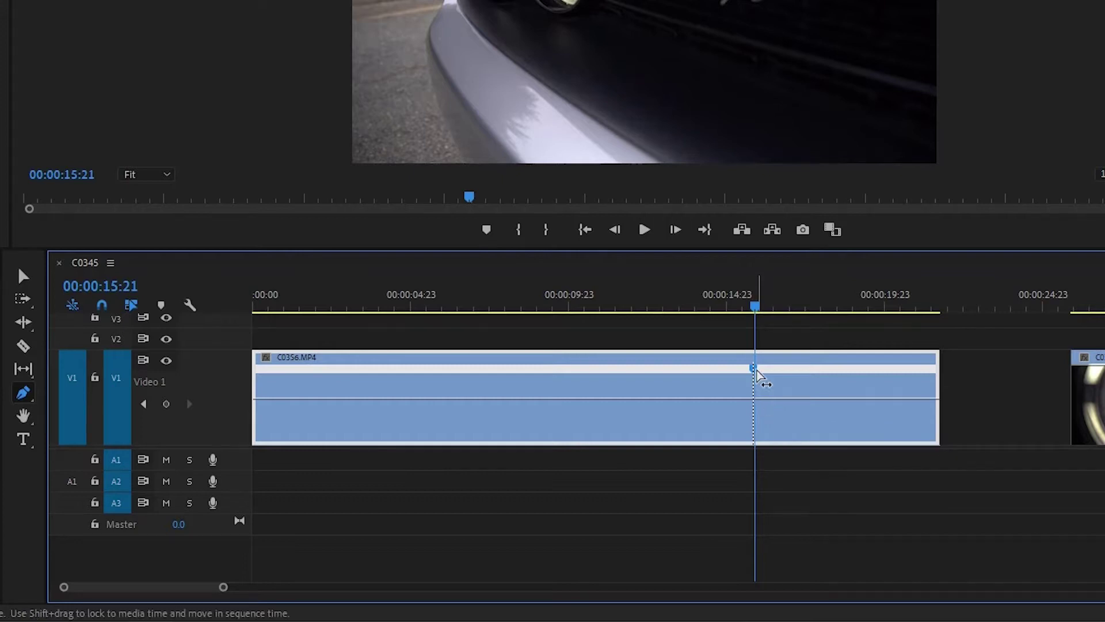
click(755, 375)
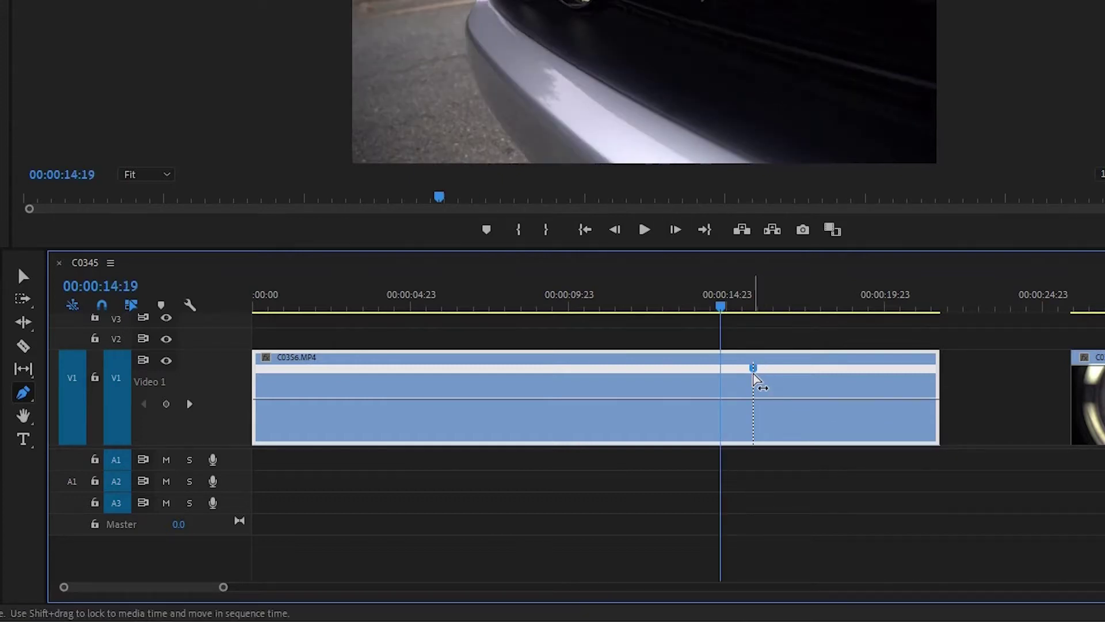
mouse_move(755, 375)
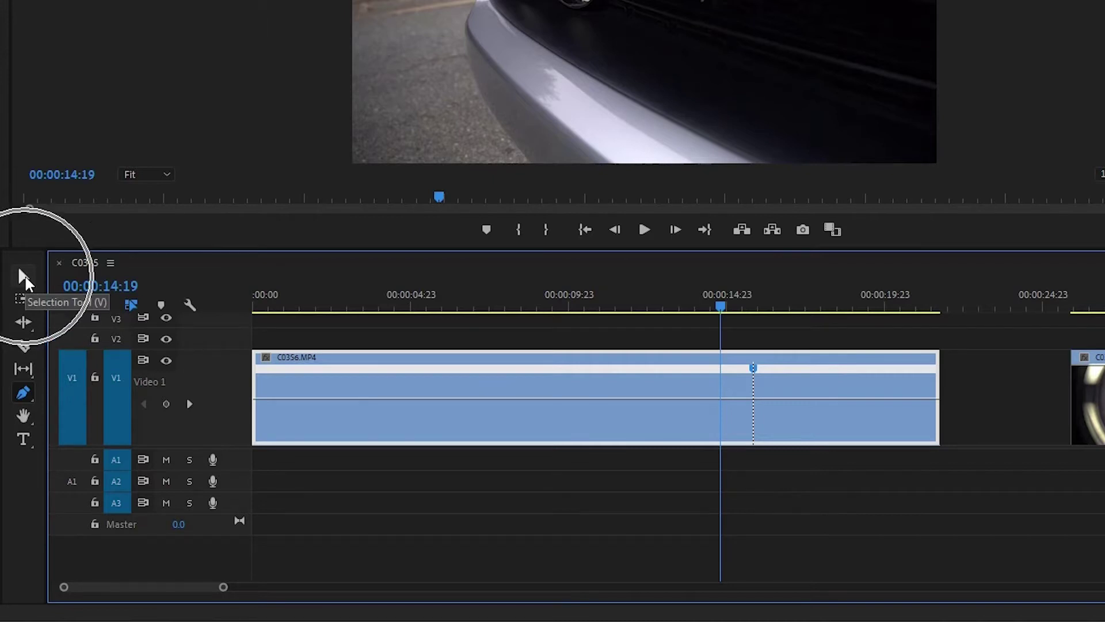
click(25, 276)
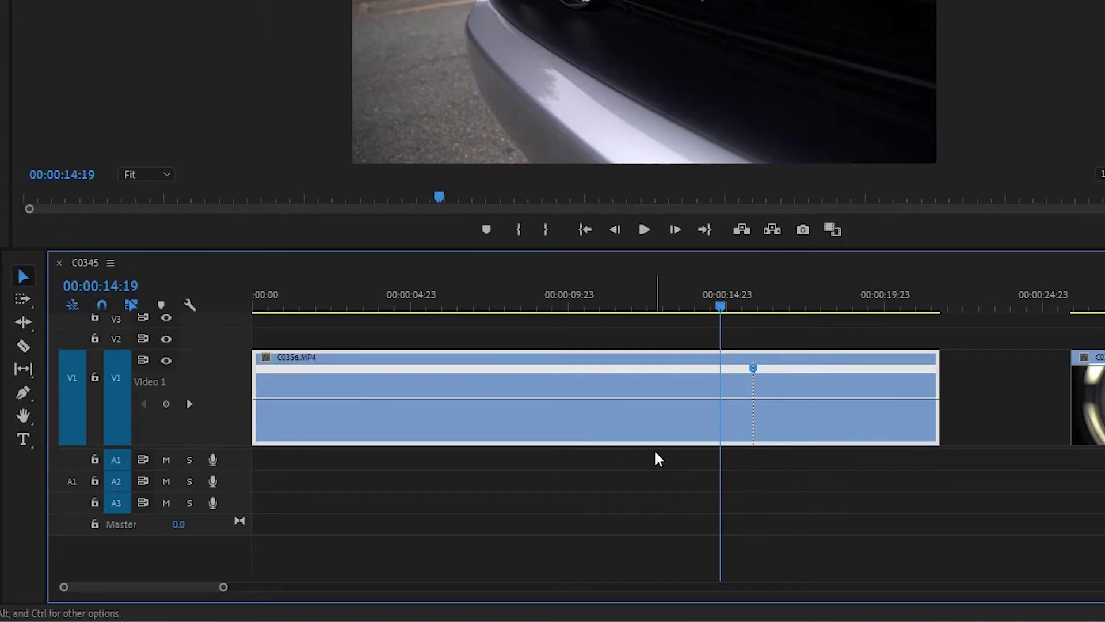
Step: Split the C0356 keyframe into a ramp, then raise the speed before it to 500%
drag(752, 369, 720, 366)
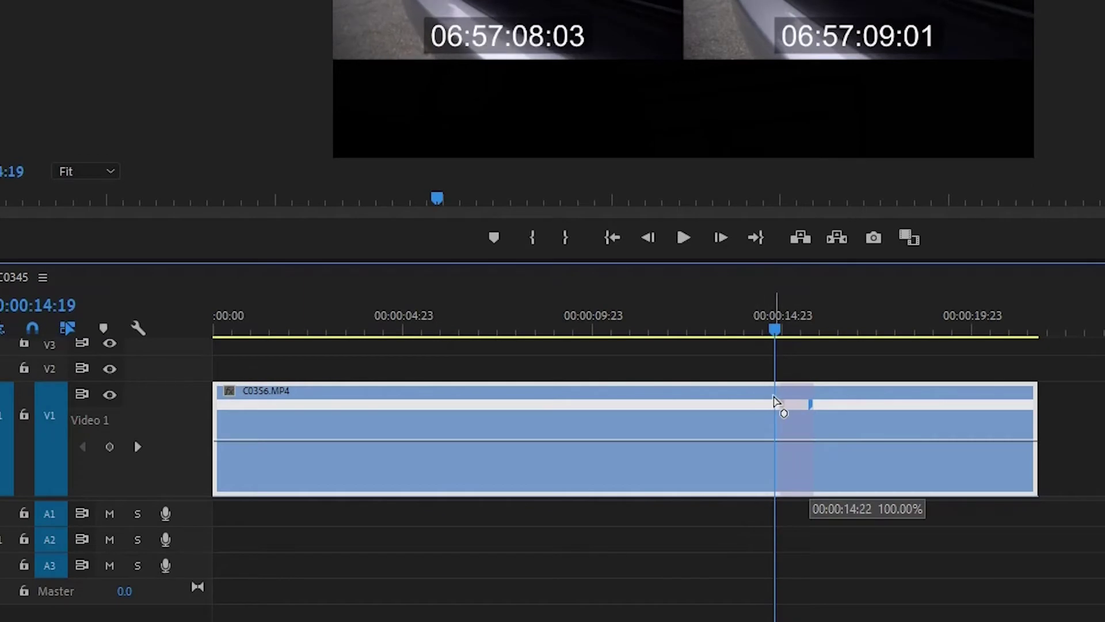
drag(774, 401, 771, 403)
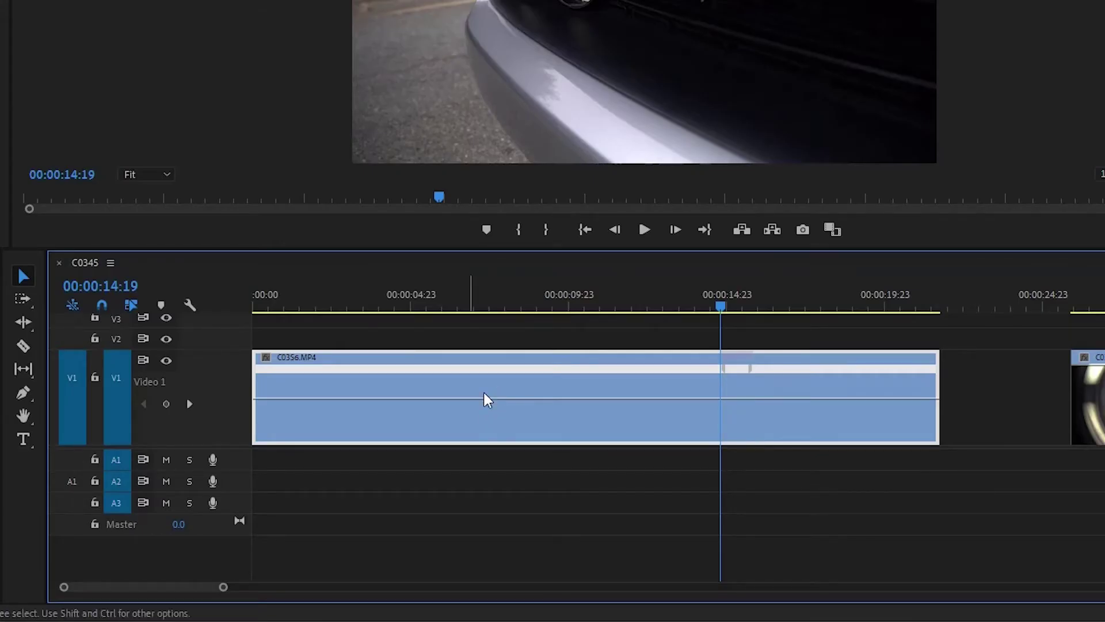
click(23, 278)
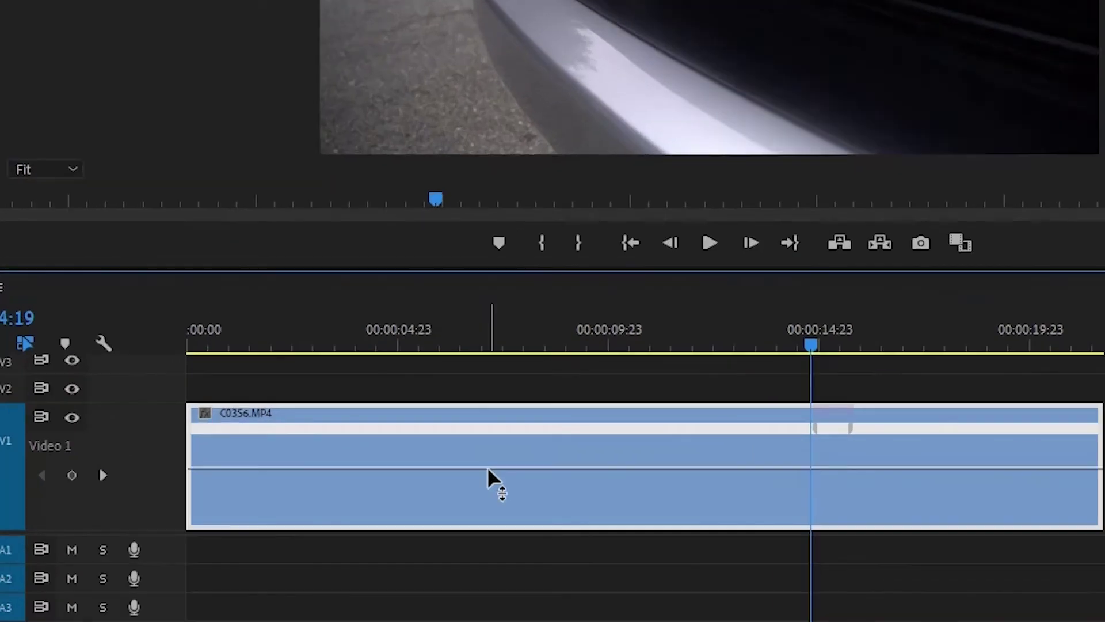
drag(486, 469, 521, 331)
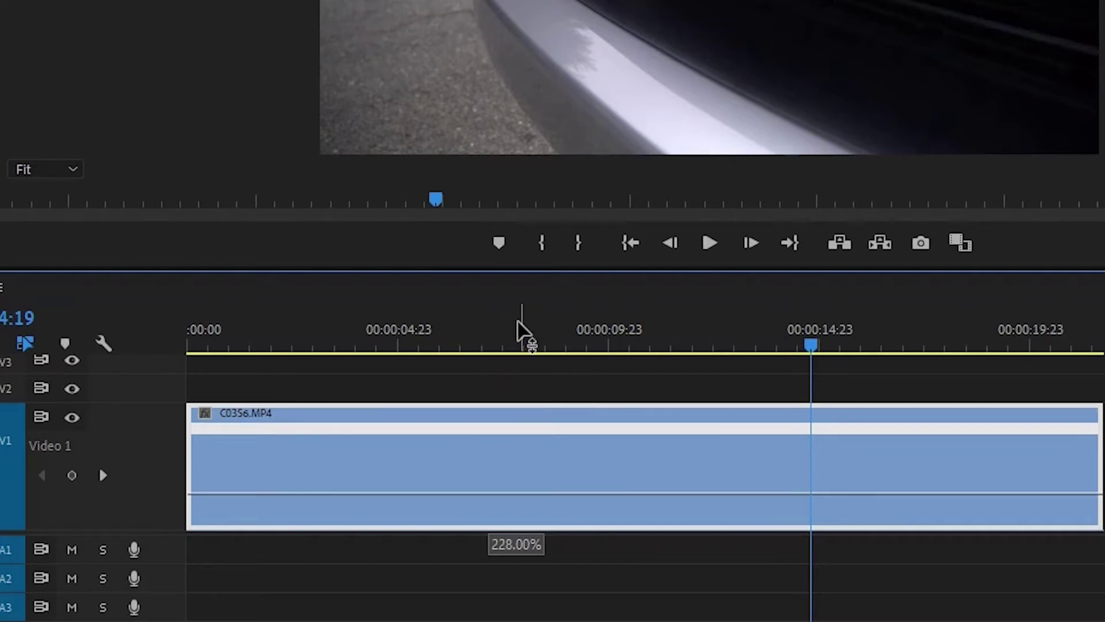
drag(518, 193, 525, 7)
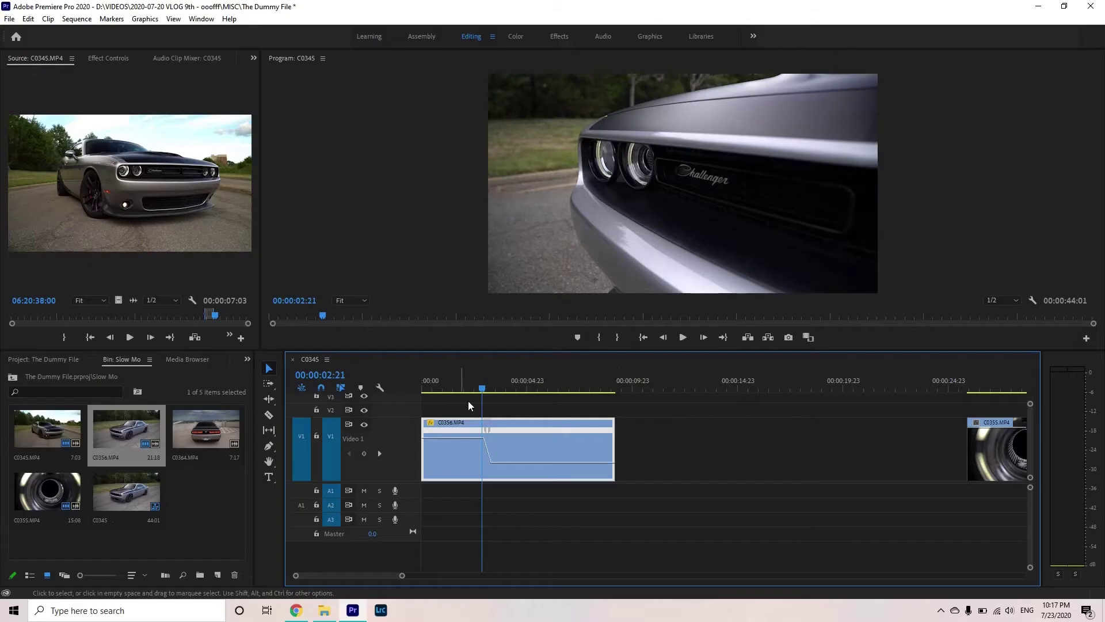
Step: Play back C0356's new fast-to-normal speed ramp from the sequence start
click(606, 444)
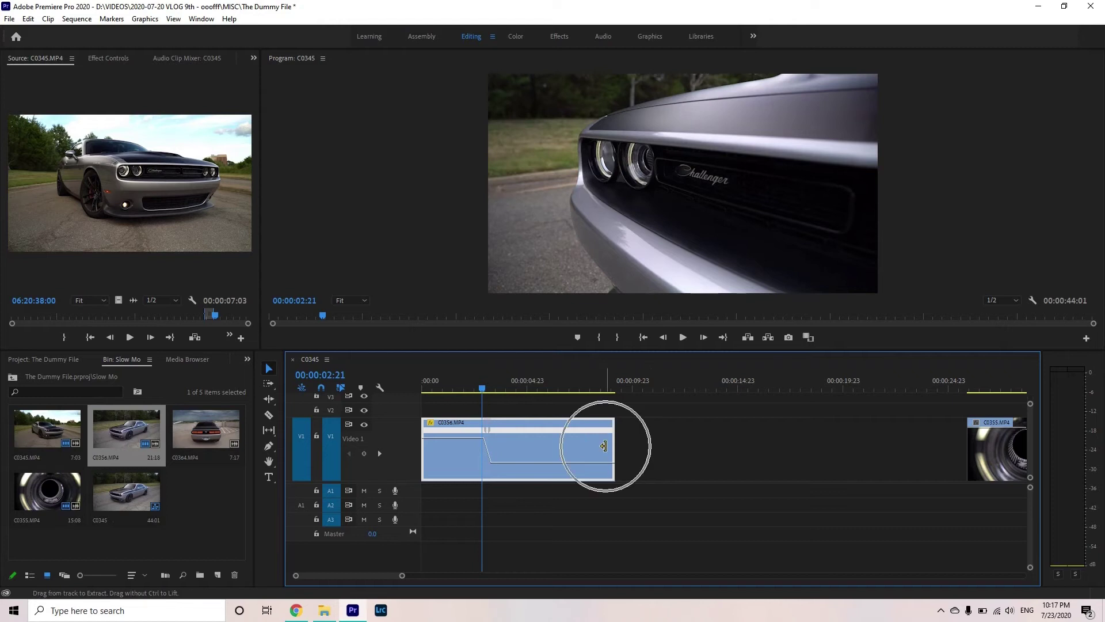
key(Home)
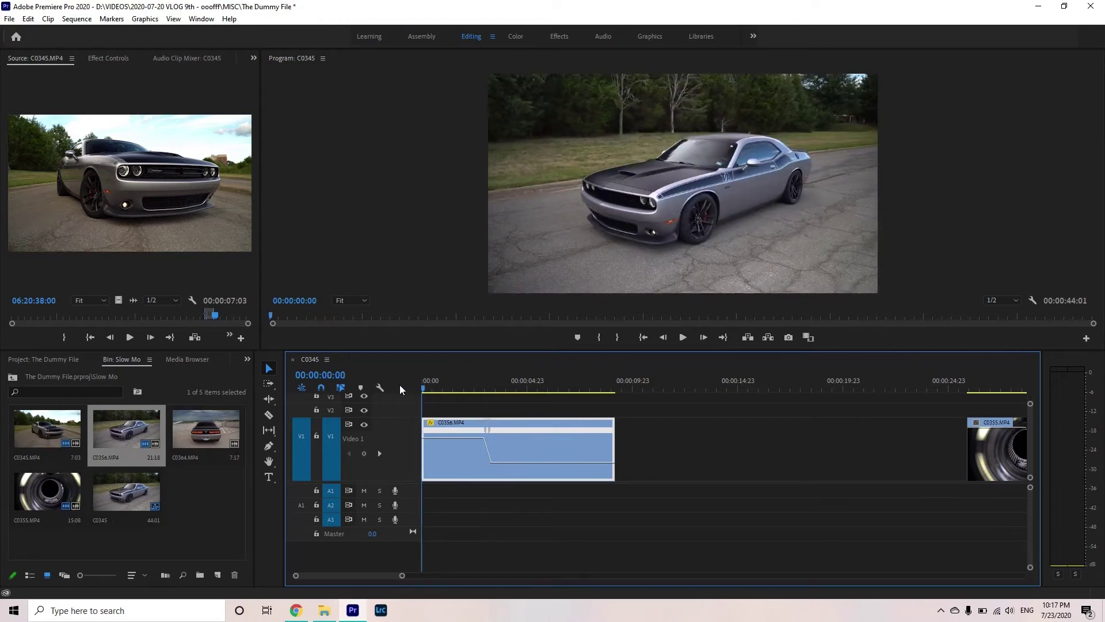
key(space)
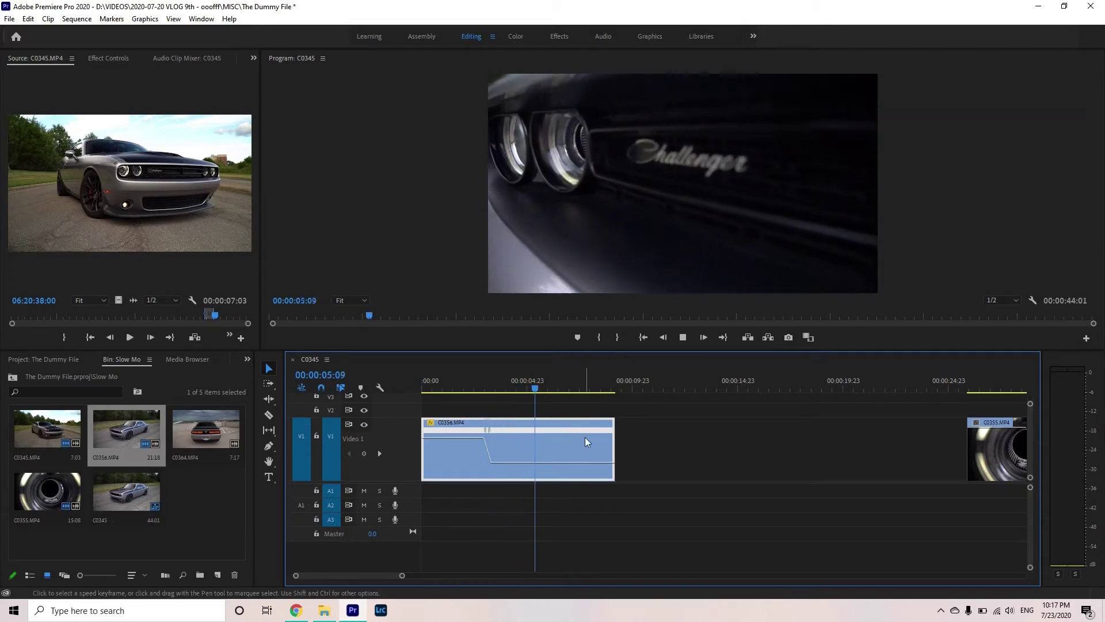
key(space)
Step: Lengthen the speed ramp, then drag its Bezier handle to ease it into a smooth curve
drag(489, 430, 520, 436)
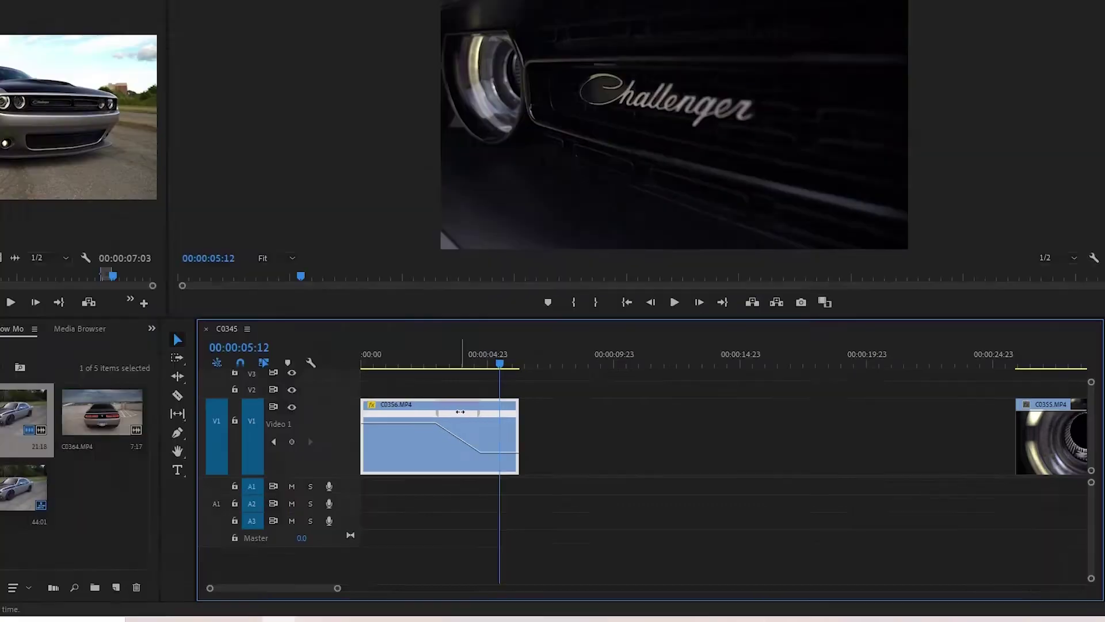
click(504, 428)
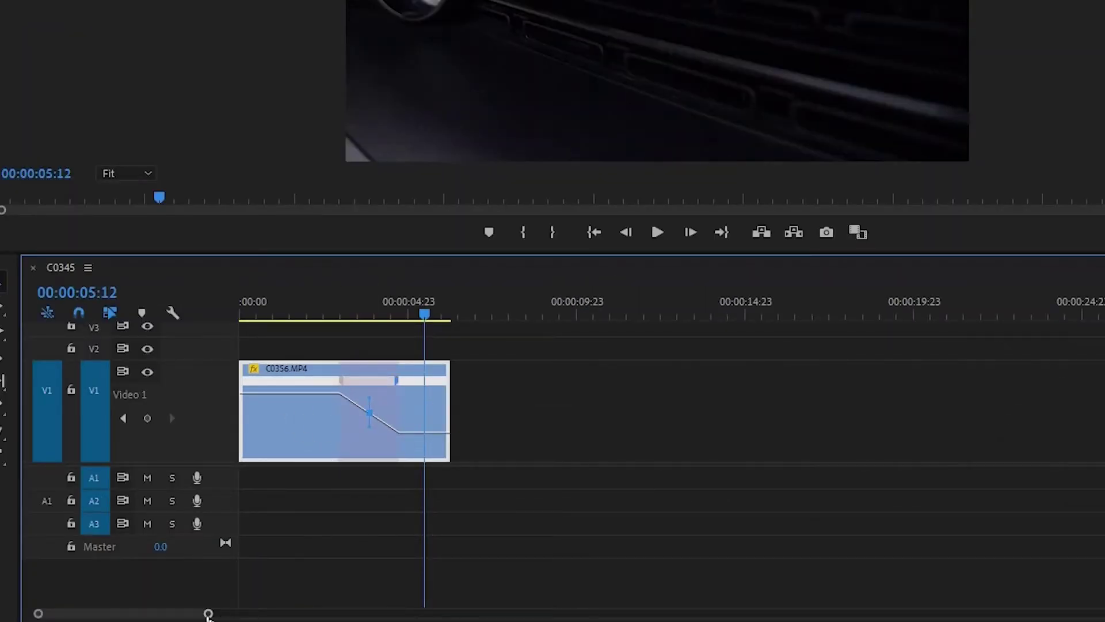
drag(208, 614, 155, 620)
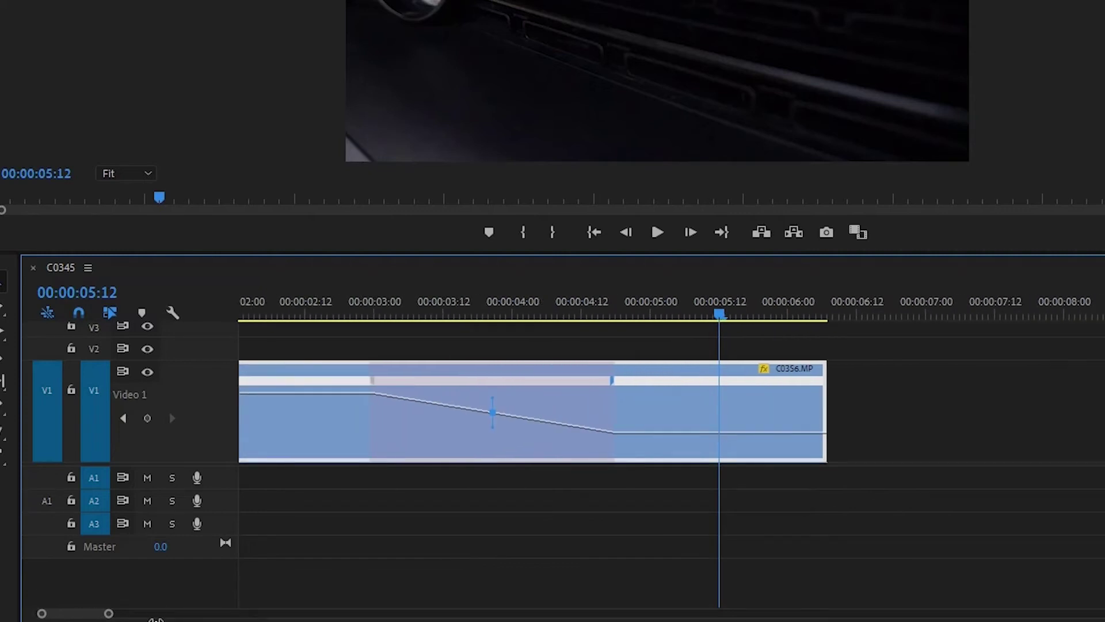
click(458, 375)
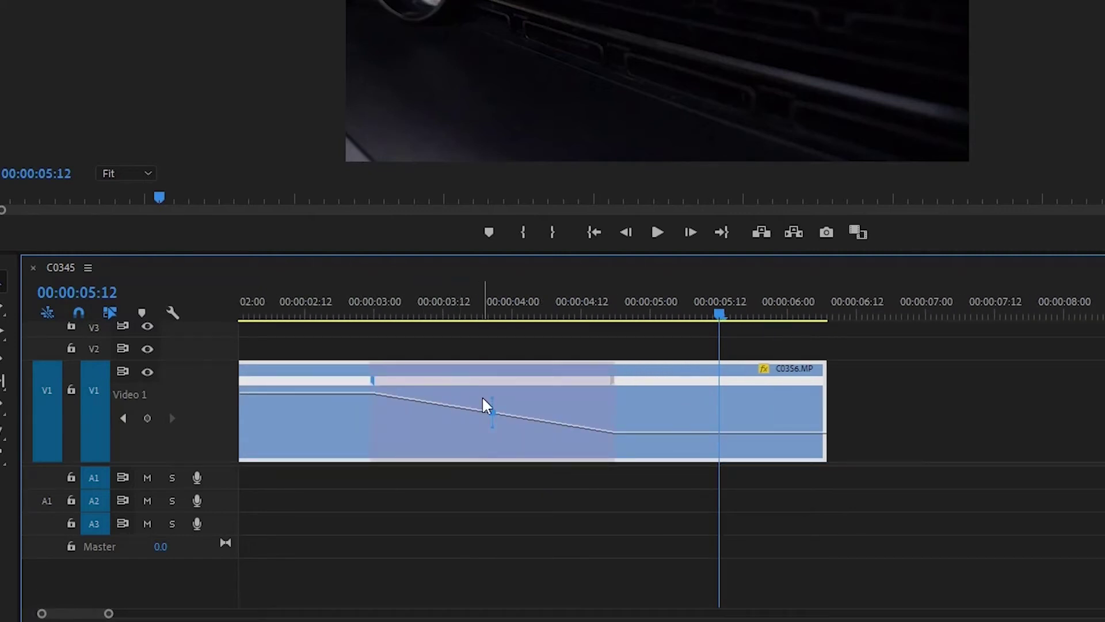
click(493, 417)
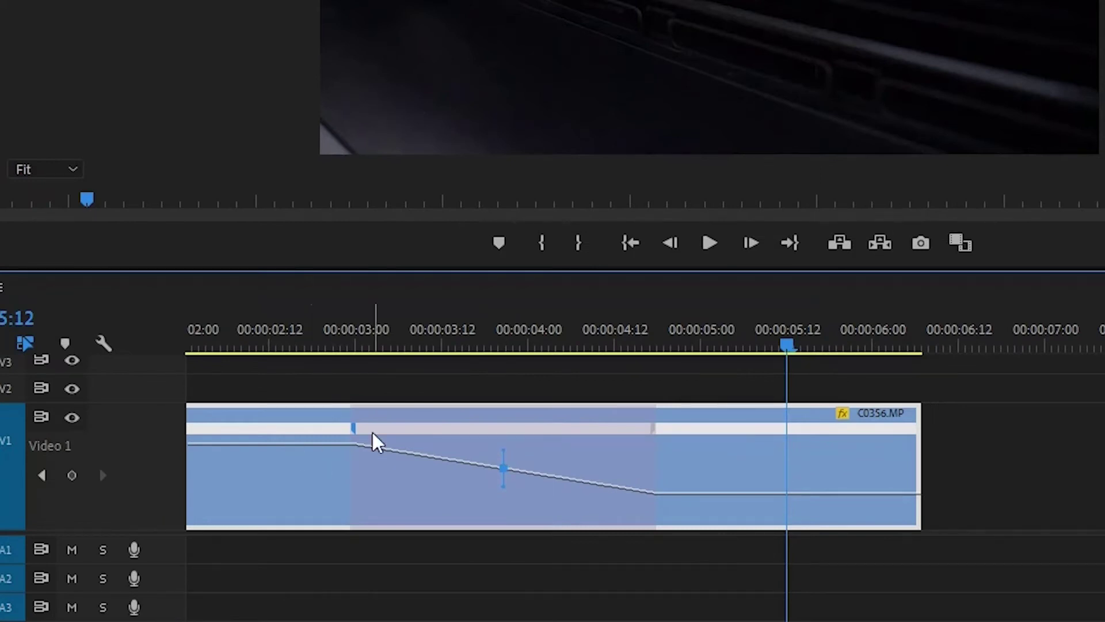
click(503, 457)
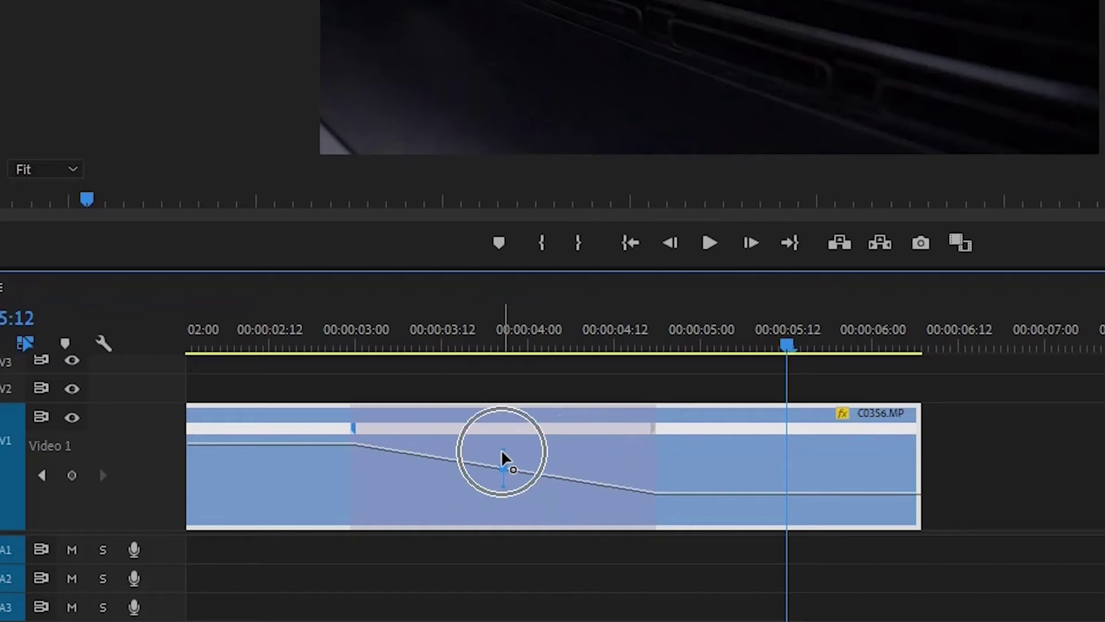
drag(503, 457, 375, 465)
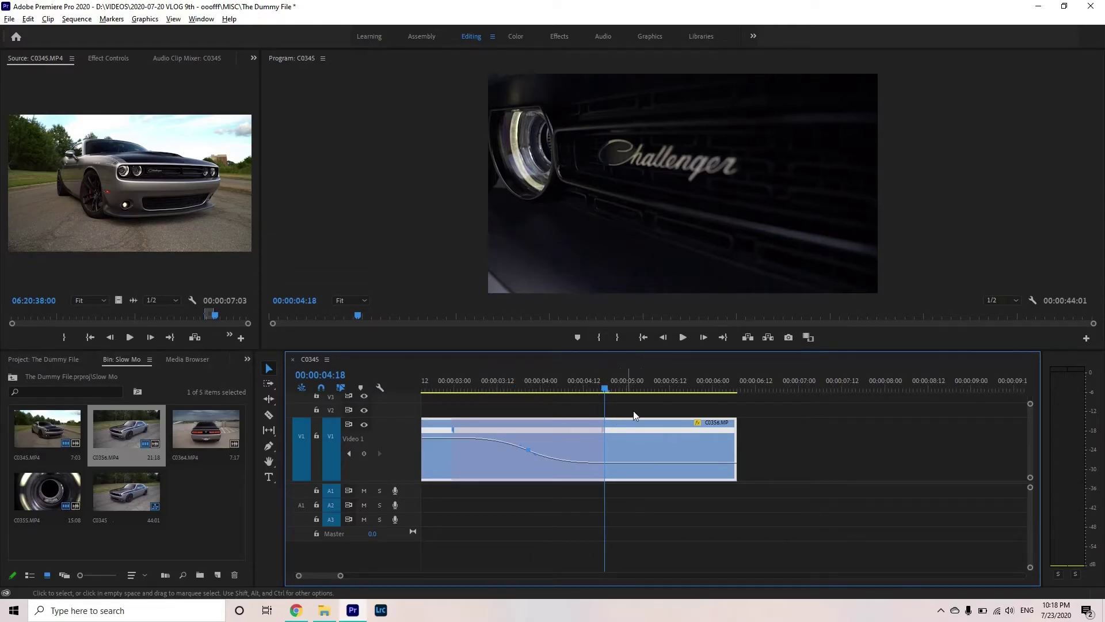
key(minus)
key(minus)
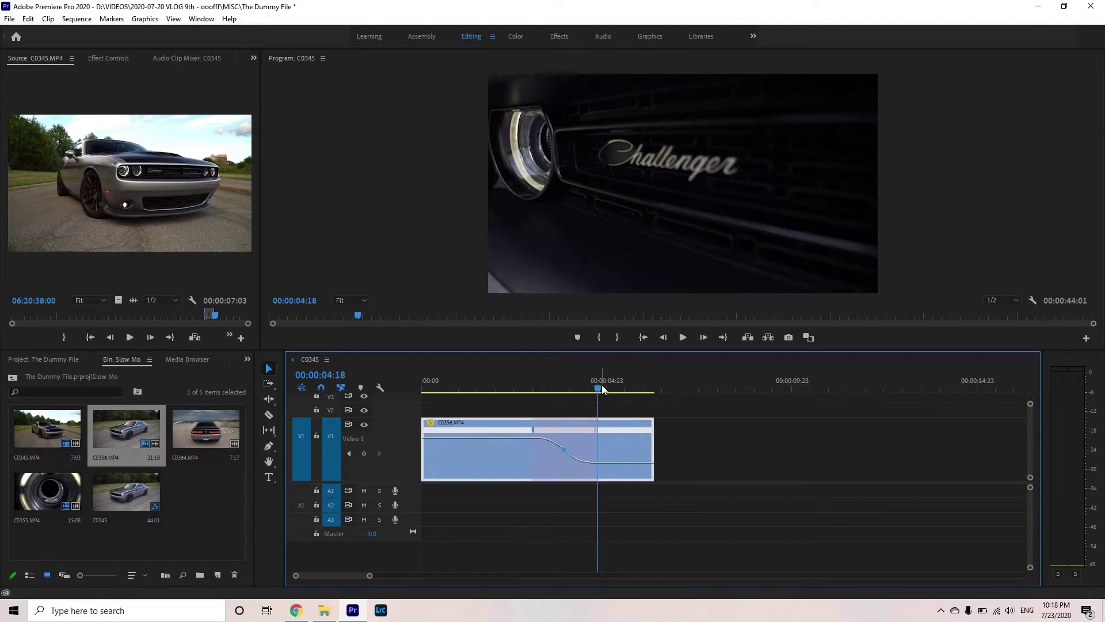
Step: Slide the eased speed-ramp transition within C0356, then preview it from the start
click(568, 430)
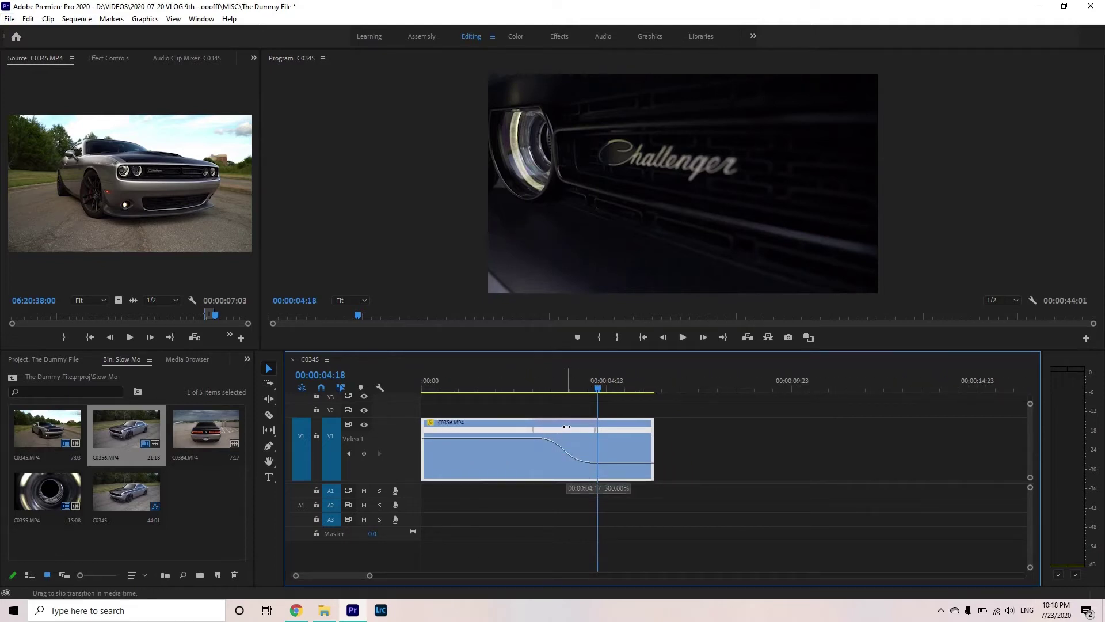
drag(568, 430, 548, 424)
key(minus)
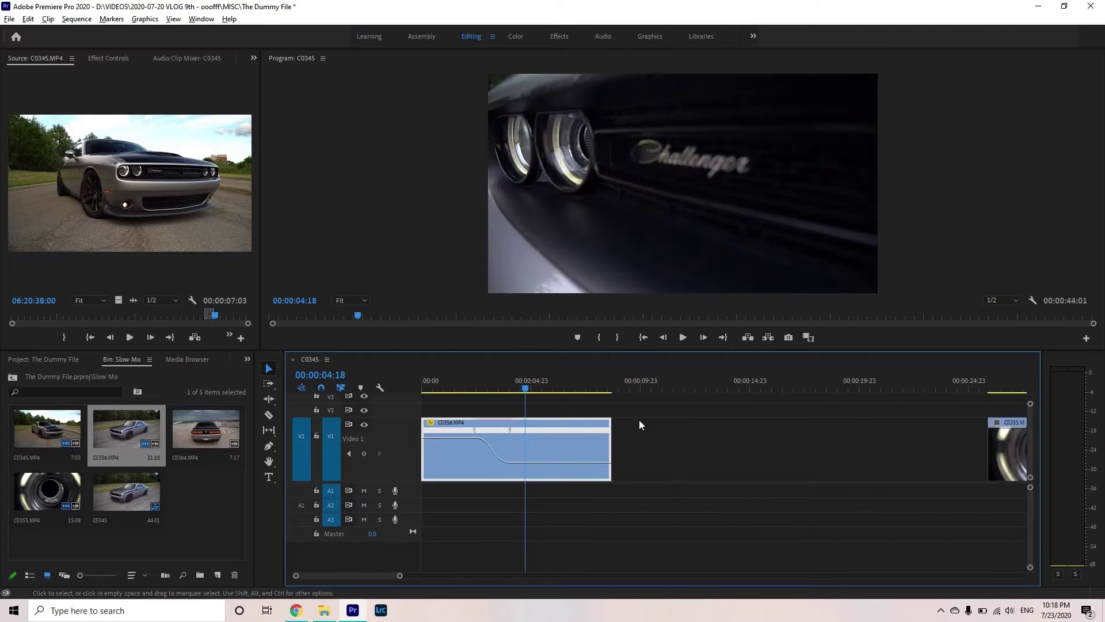
click(493, 429)
drag(494, 428, 503, 430)
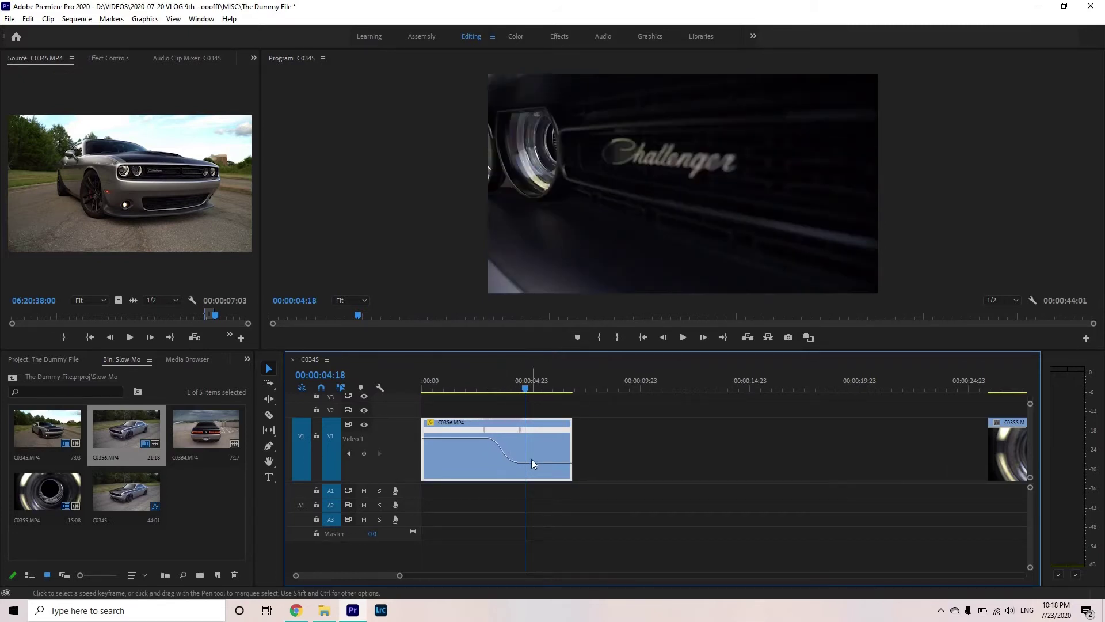
key(minus)
key(minus)
drag(443, 388, 430, 389)
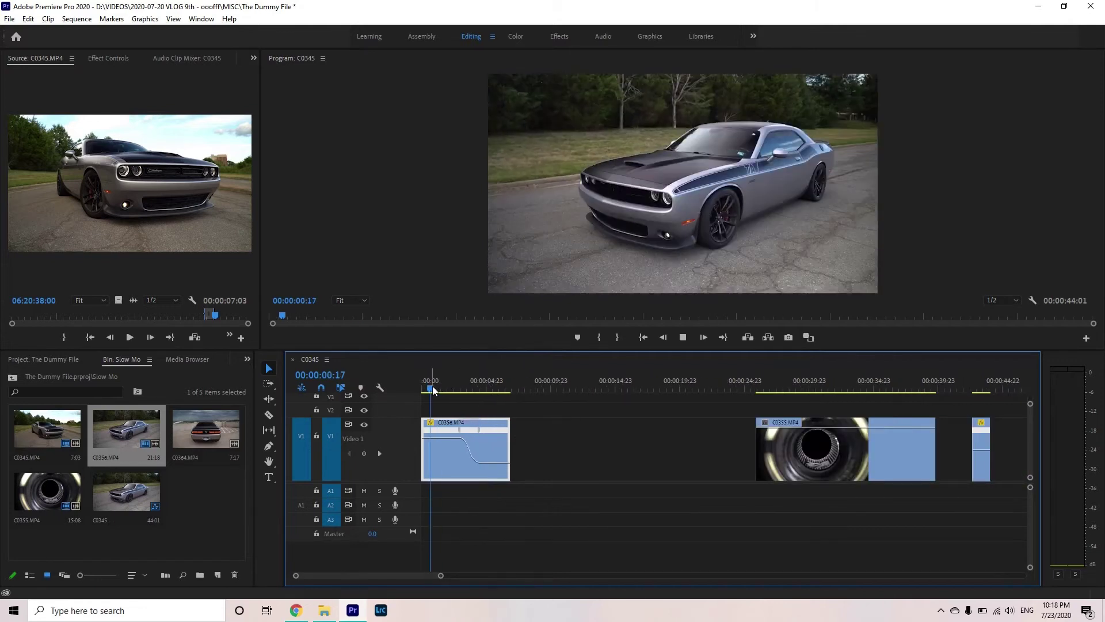
key(space)
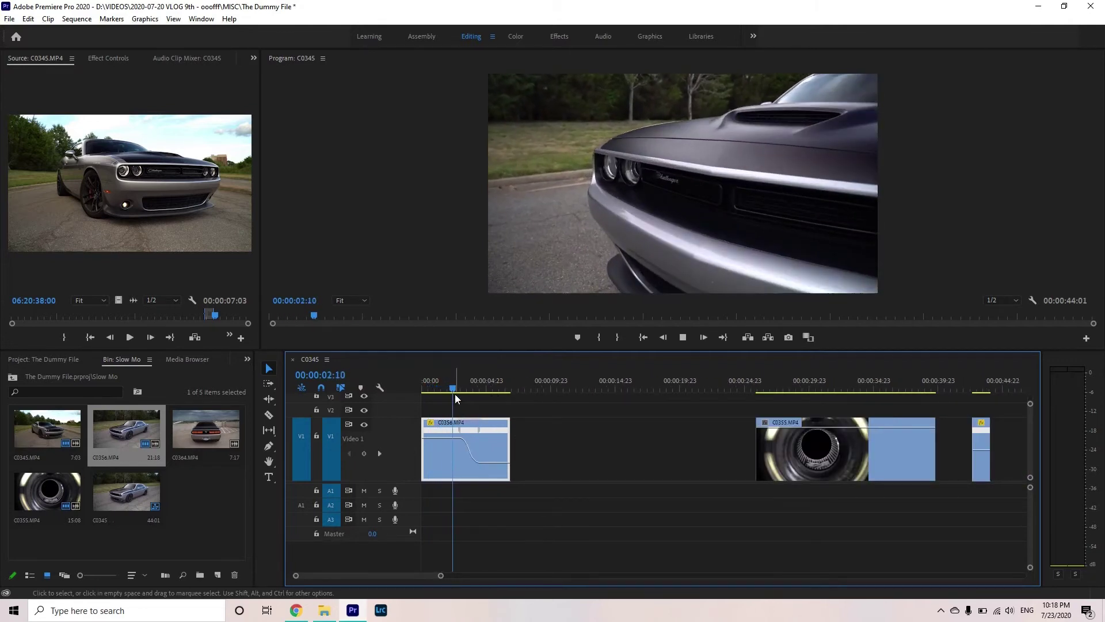
key(space)
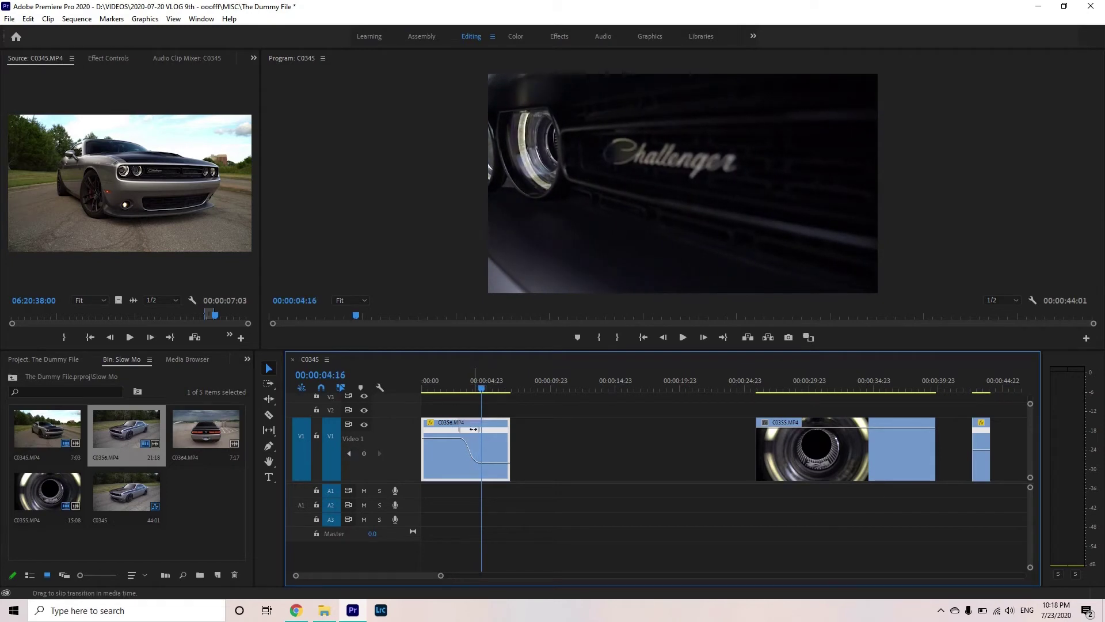
Step: Nudge the ramp earlier in C0356, then replay the sequence from the beginning to review it
drag(470, 429, 457, 431)
key(Home)
key(space)
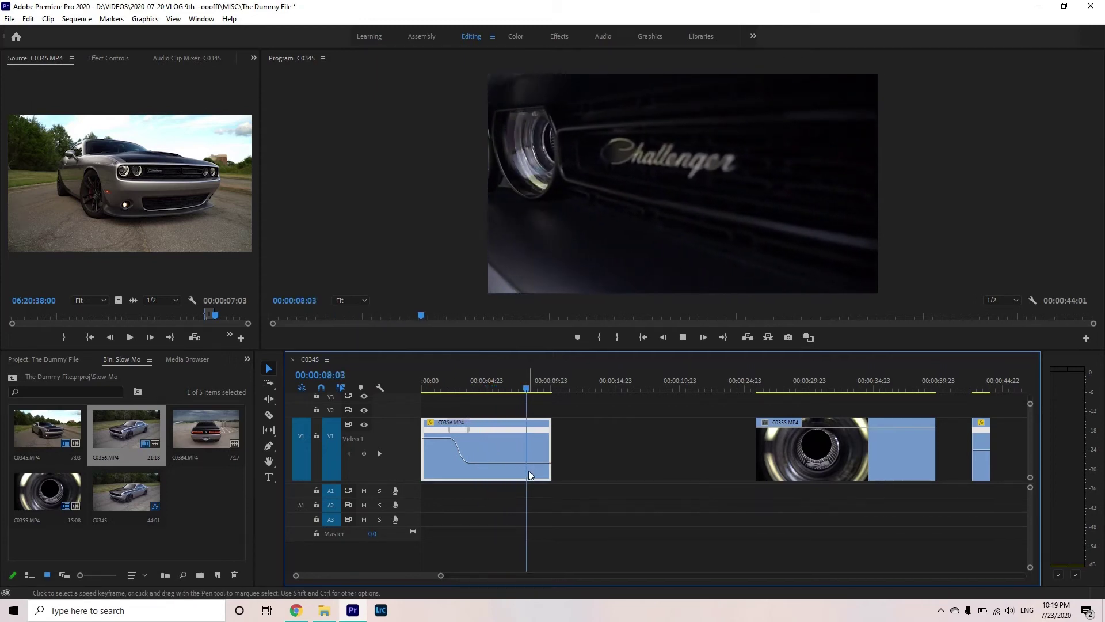
key(space)
key(minus)
Step: Drag C0355 left next to C0356, then show its Time Remapping speed line
drag(655, 443, 572, 443)
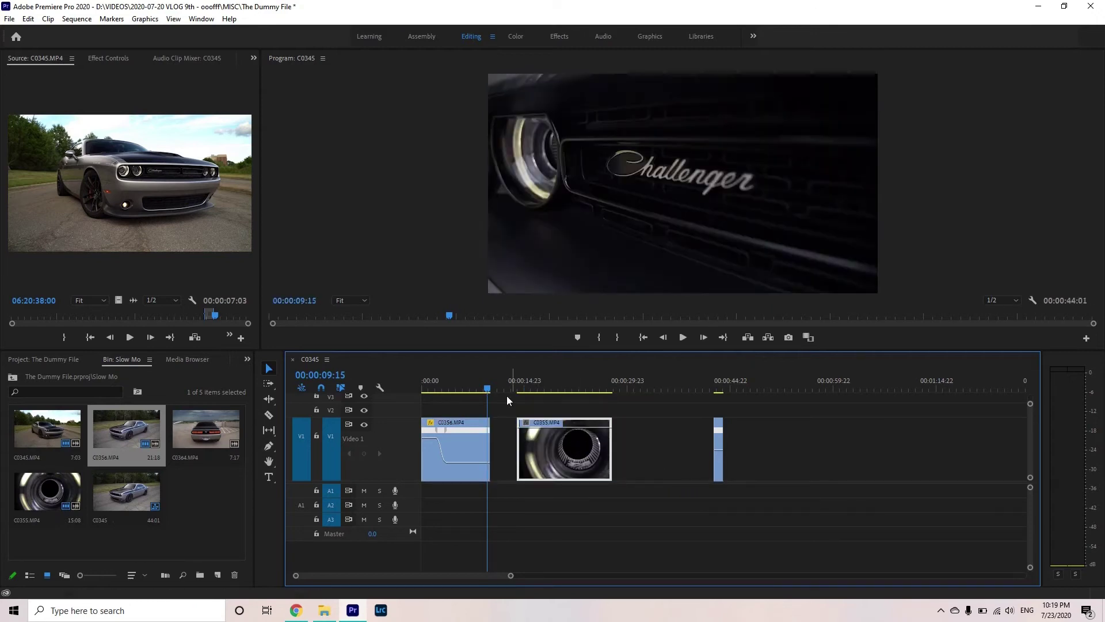
mouse_move(533, 385)
mouse_down()
mouse_move(546, 385)
mouse_move(521, 385)
mouse_move(591, 387)
mouse_move(537, 388)
mouse_up()
key(=)
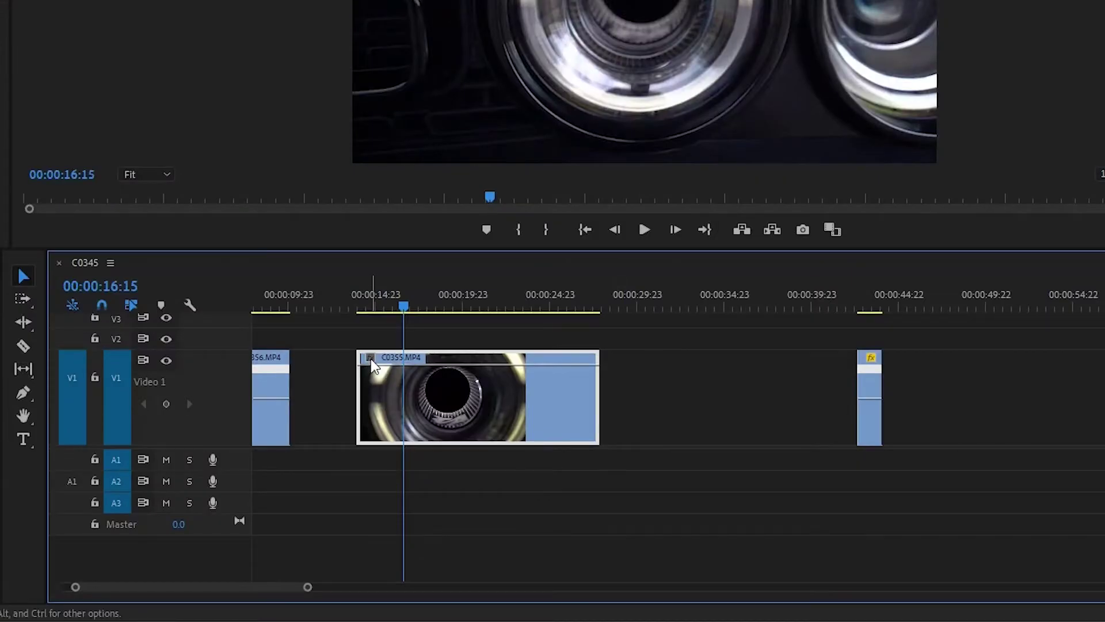
click(371, 366)
mouse_move(432, 412)
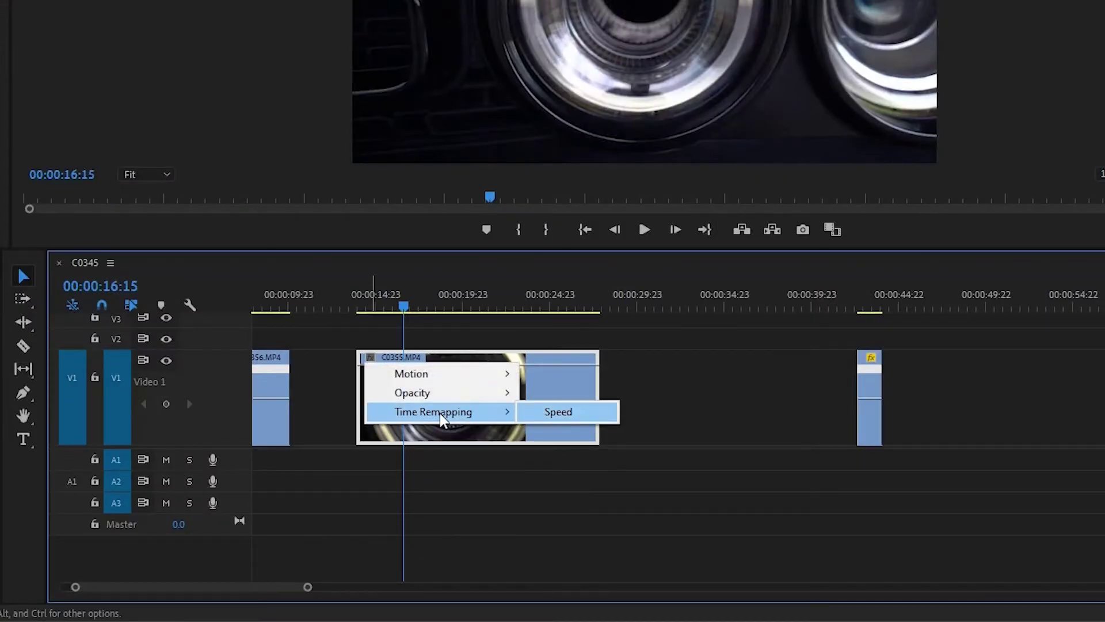
click(554, 418)
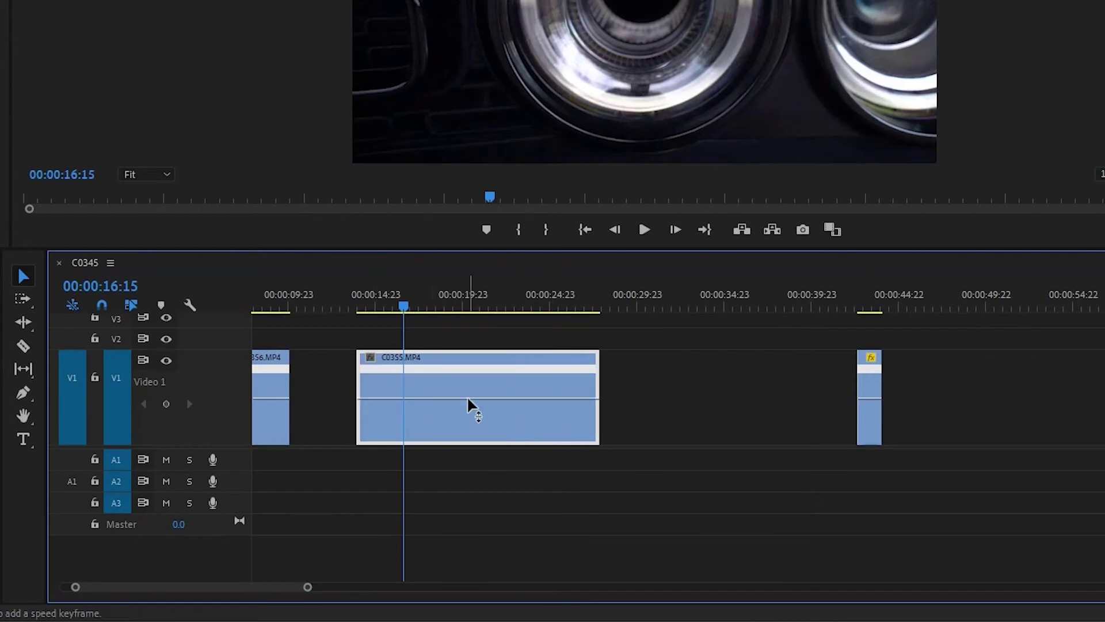
Step: Add two Pen-tool speed keyframes on C0355, then widen each into a short transition
drag(403, 308, 431, 311)
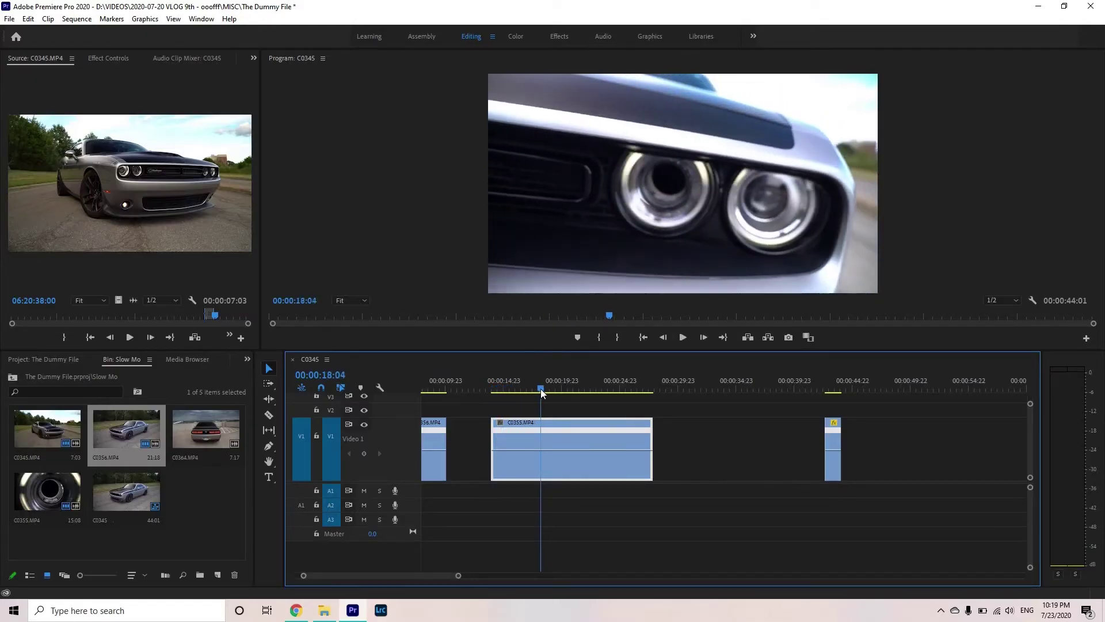
drag(542, 393, 542, 388)
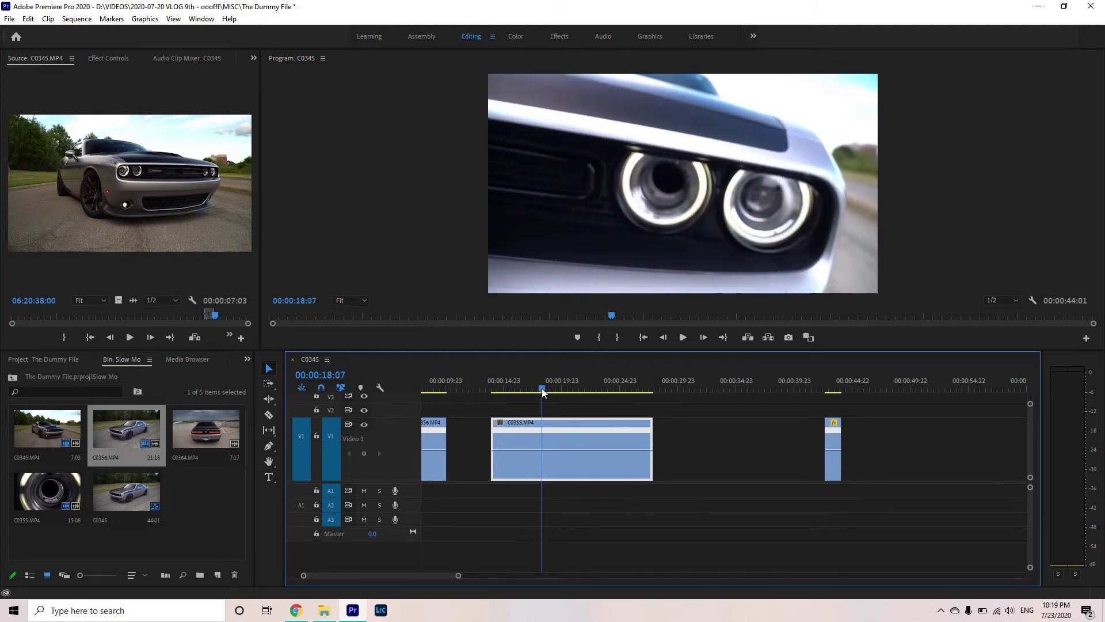
click(270, 445)
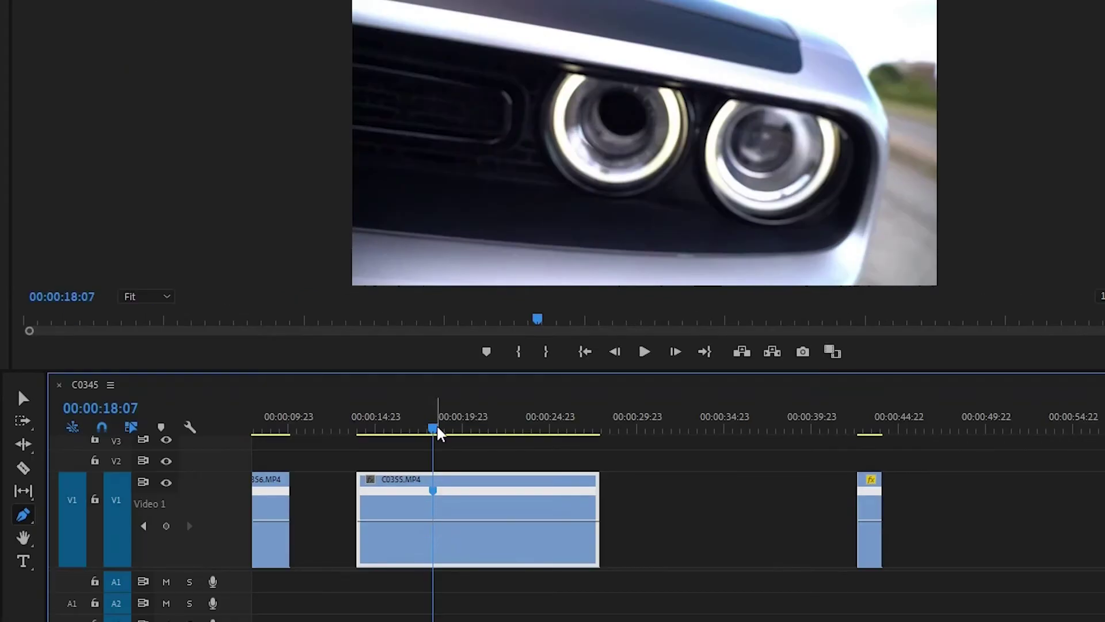
drag(437, 433, 528, 438)
click(526, 490)
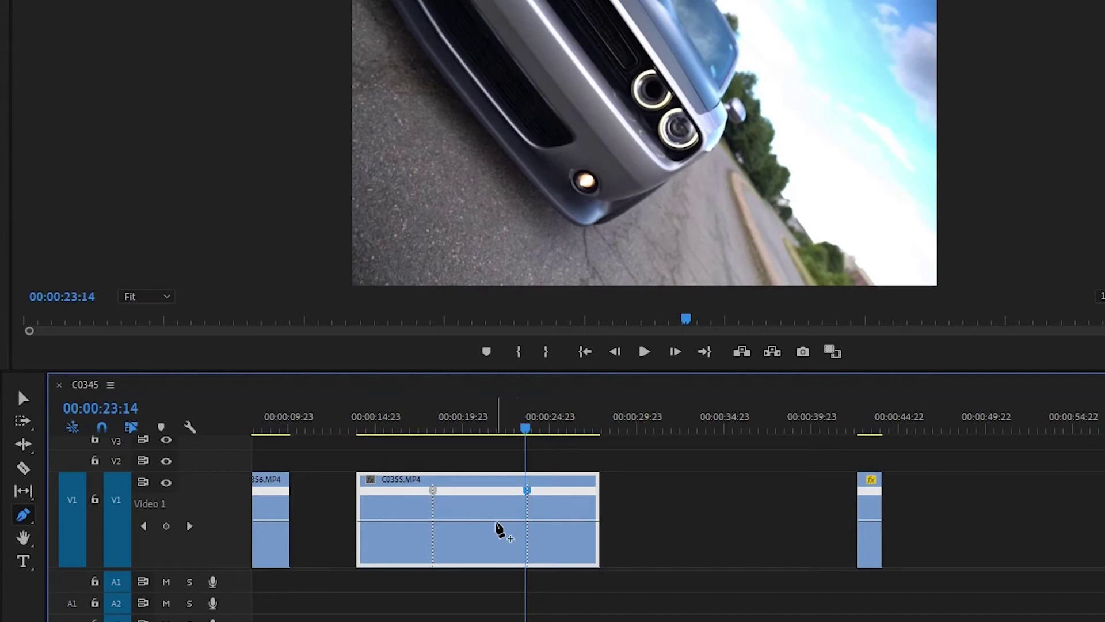
drag(433, 491, 452, 497)
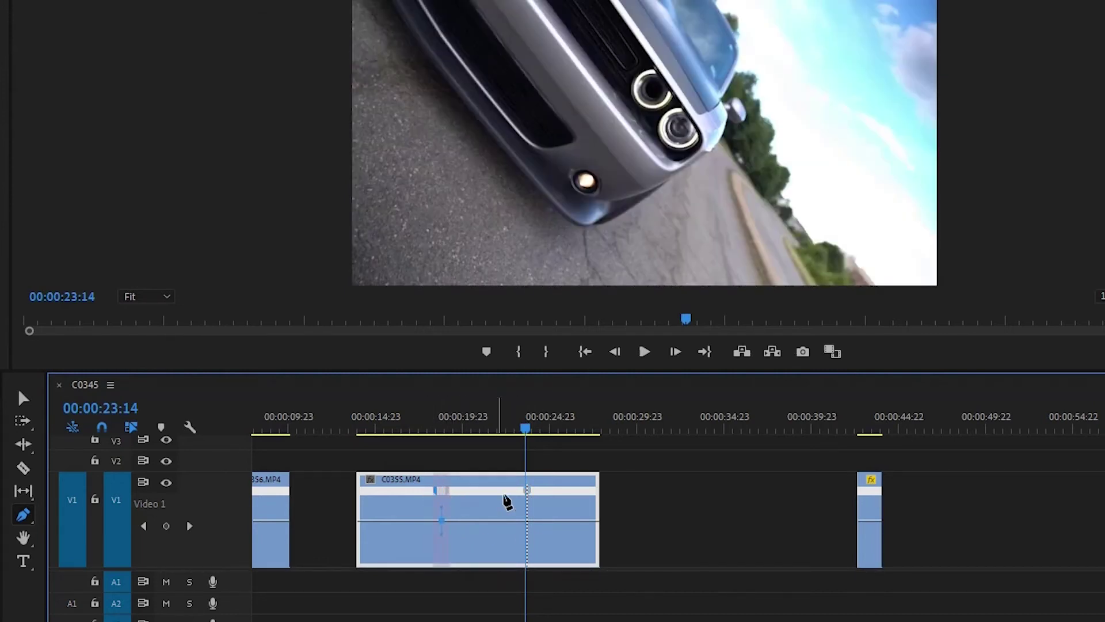
drag(529, 494, 551, 504)
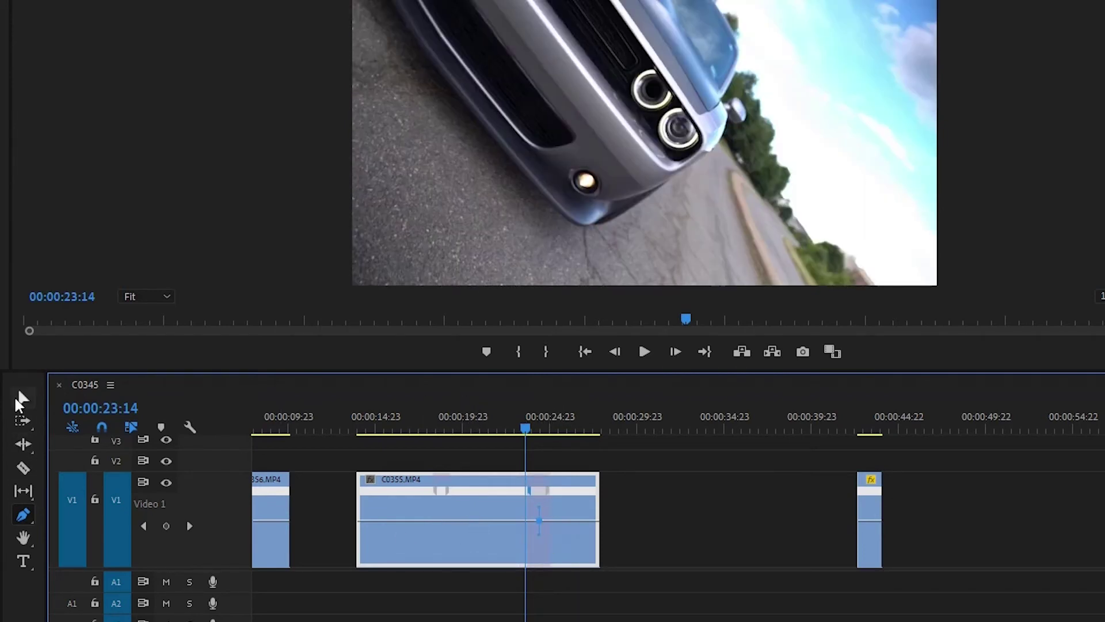
click(23, 399)
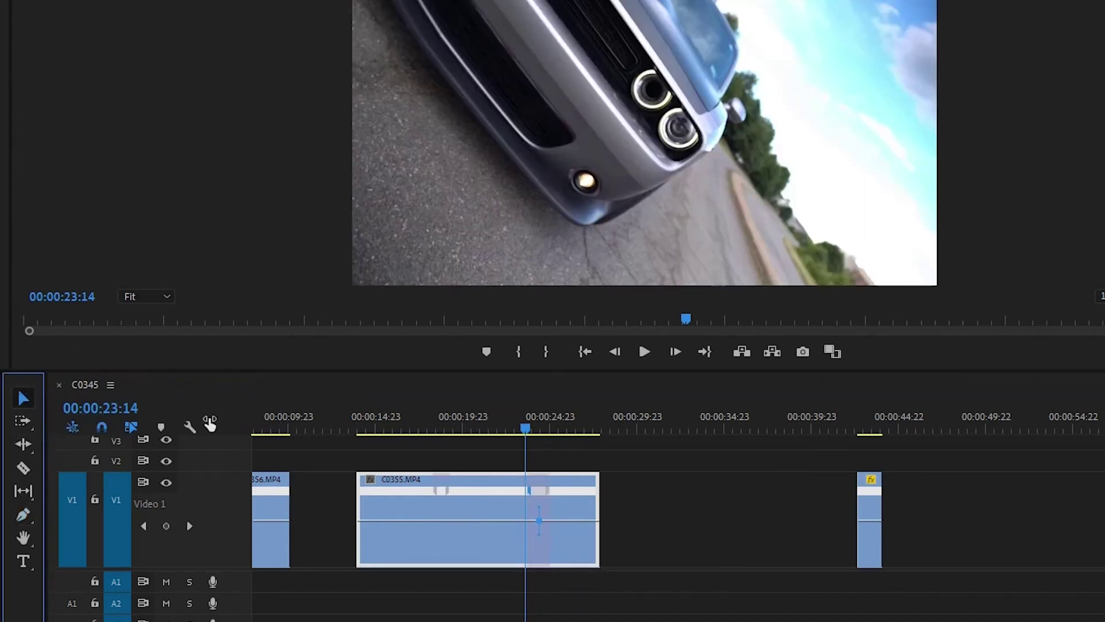
Step: Drag C0355's rubber band between its two keyframes up to 500% speed
drag(511, 432, 437, 432)
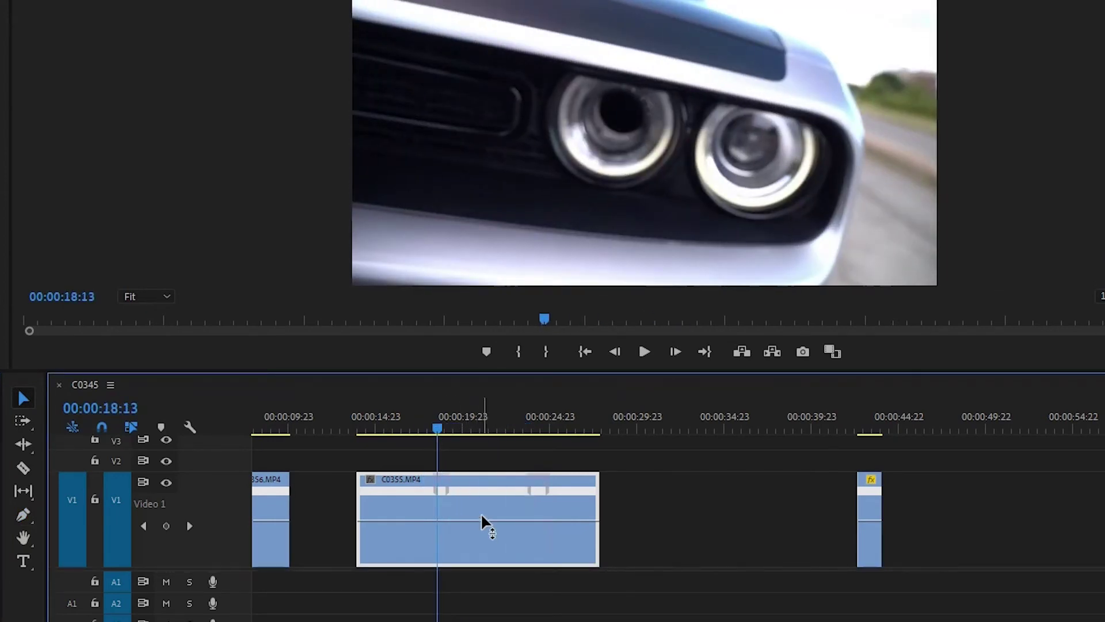
drag(483, 522, 476, 175)
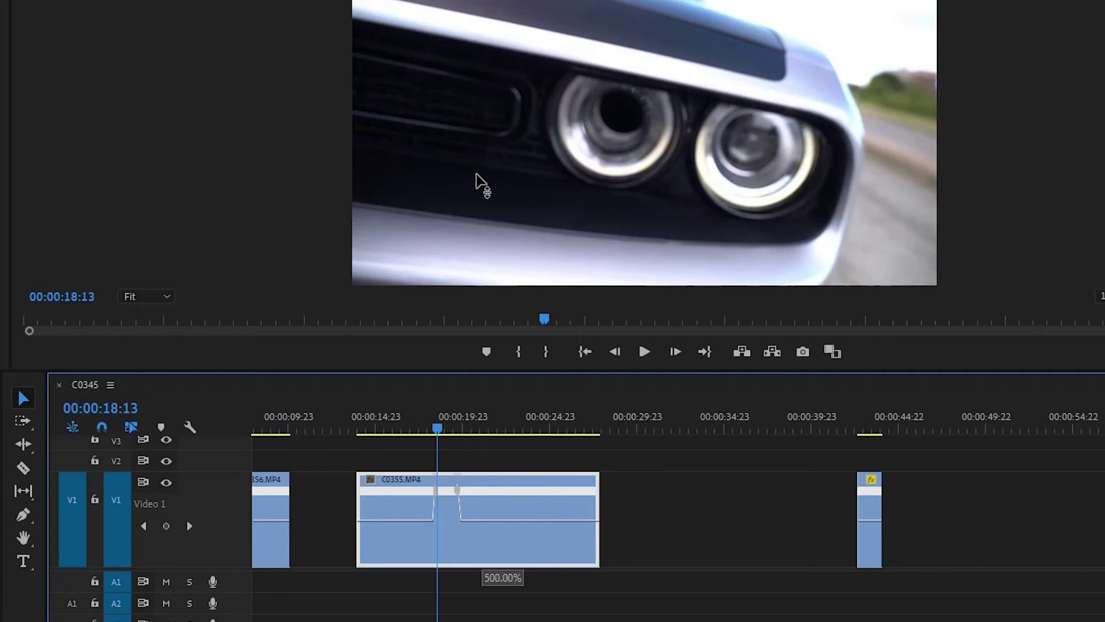
drag(477, 176, 482, 175)
key(equal)
key(equal)
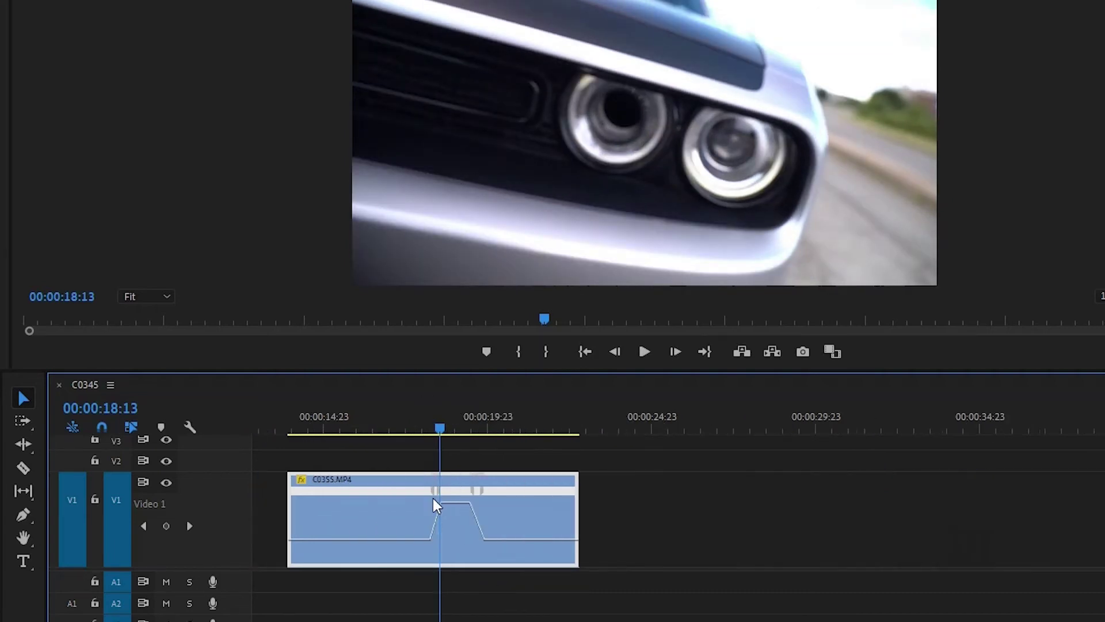
Step: Widen both C0355 transitions and curve their Bezier handles, then replay from the clip start
key(equal)
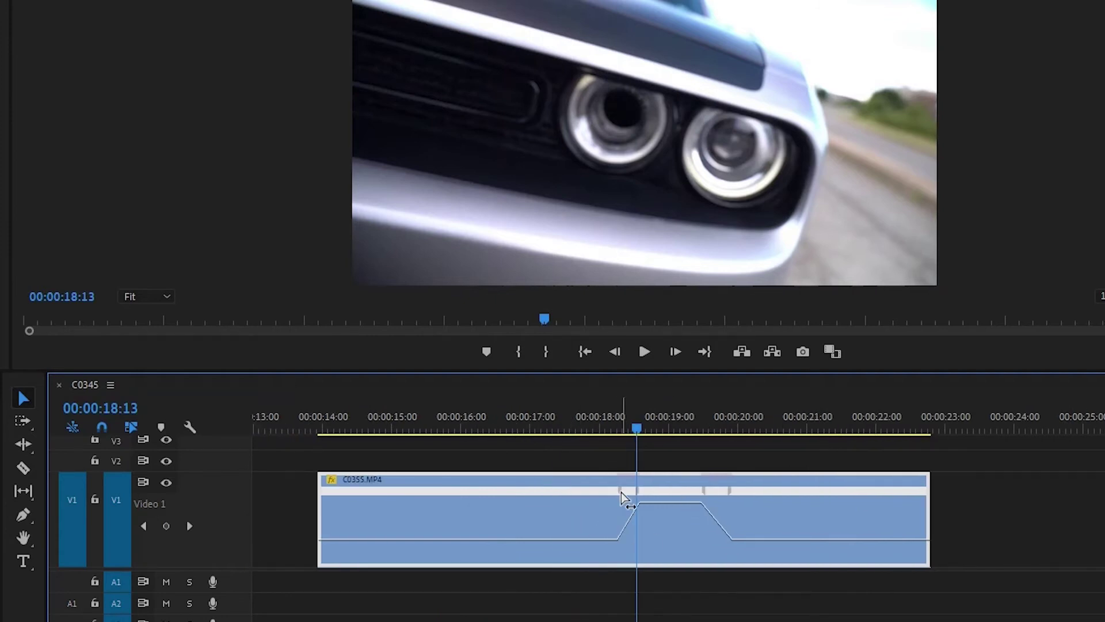
drag(622, 498, 570, 498)
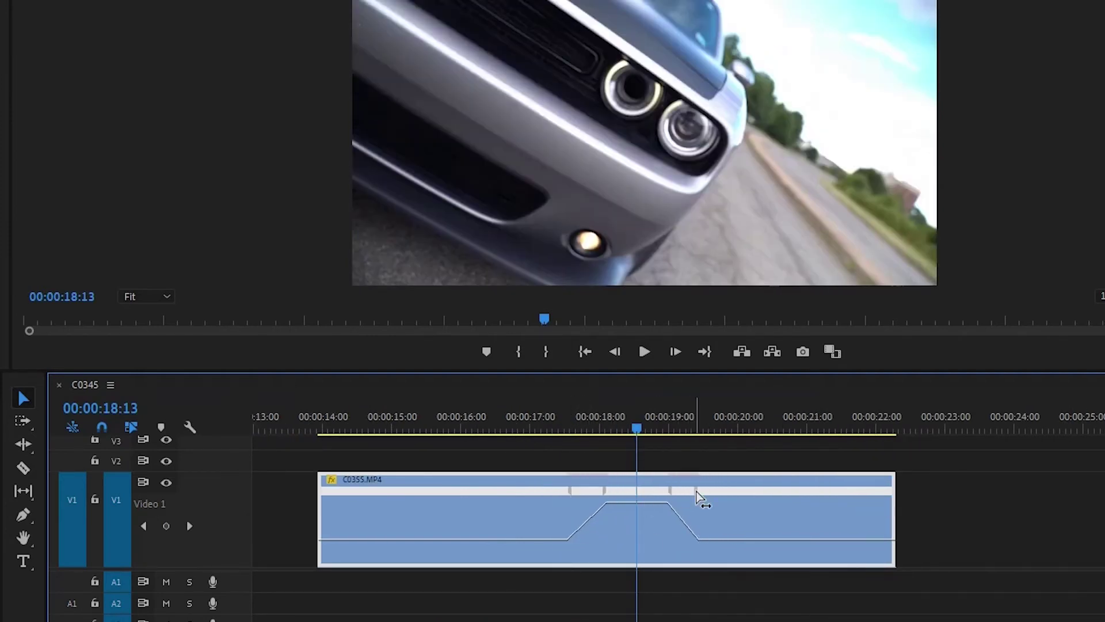
drag(695, 499, 731, 494)
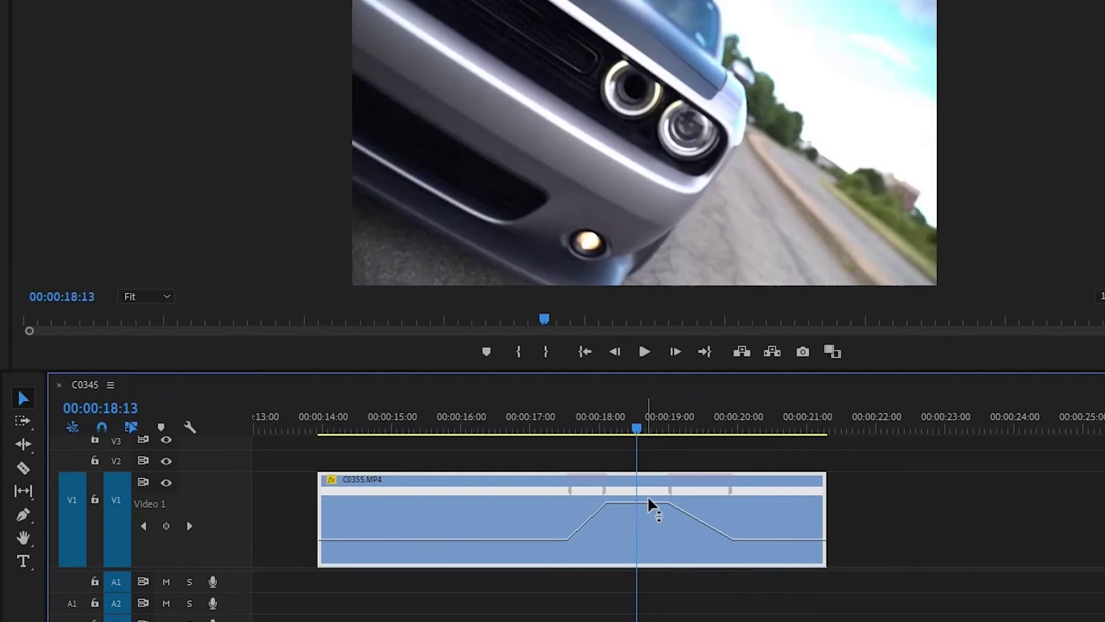
drag(566, 493, 518, 495)
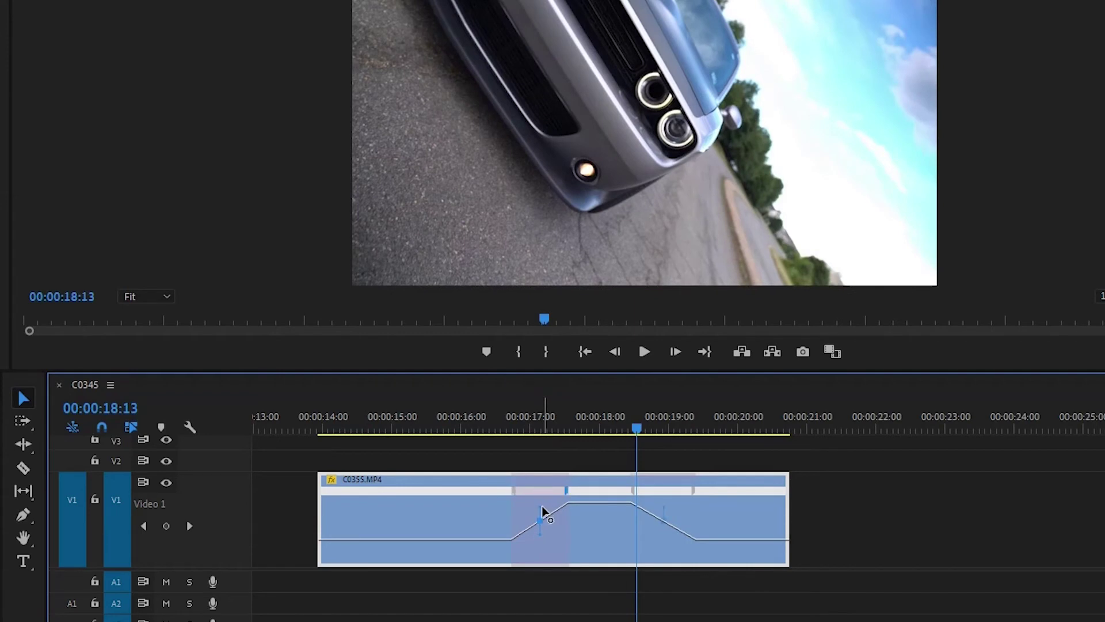
drag(543, 514, 565, 516)
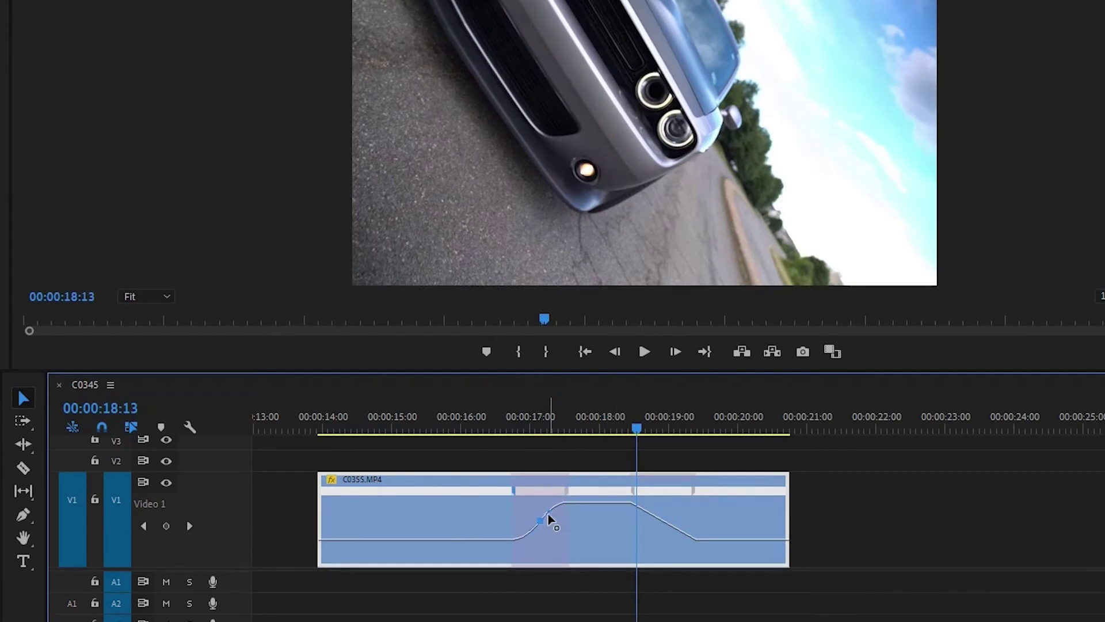
click(672, 518)
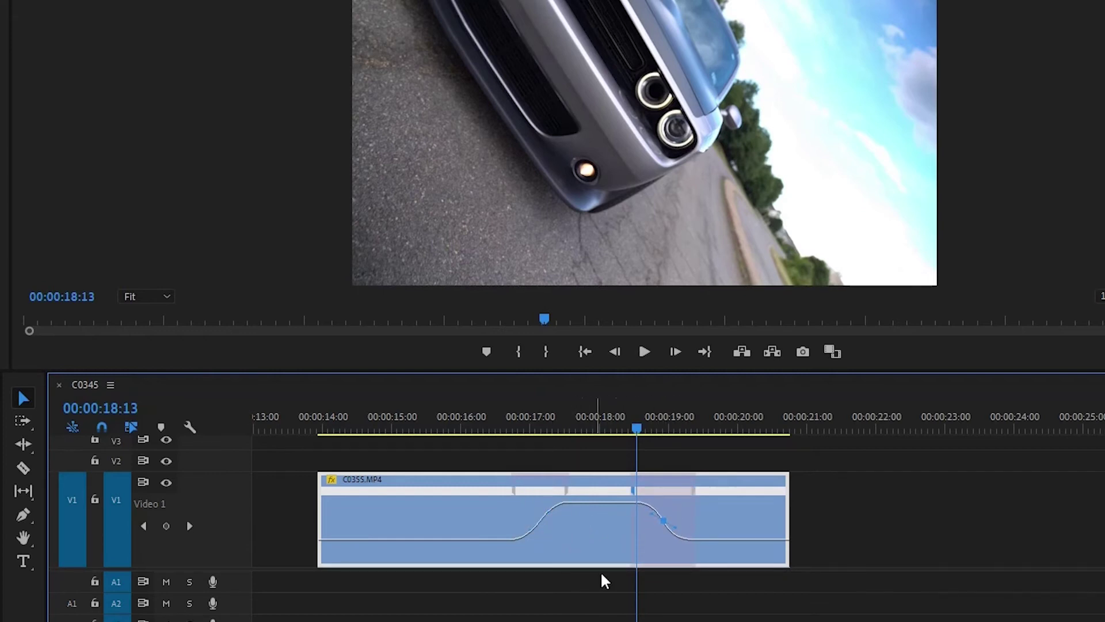
drag(639, 430, 321, 435)
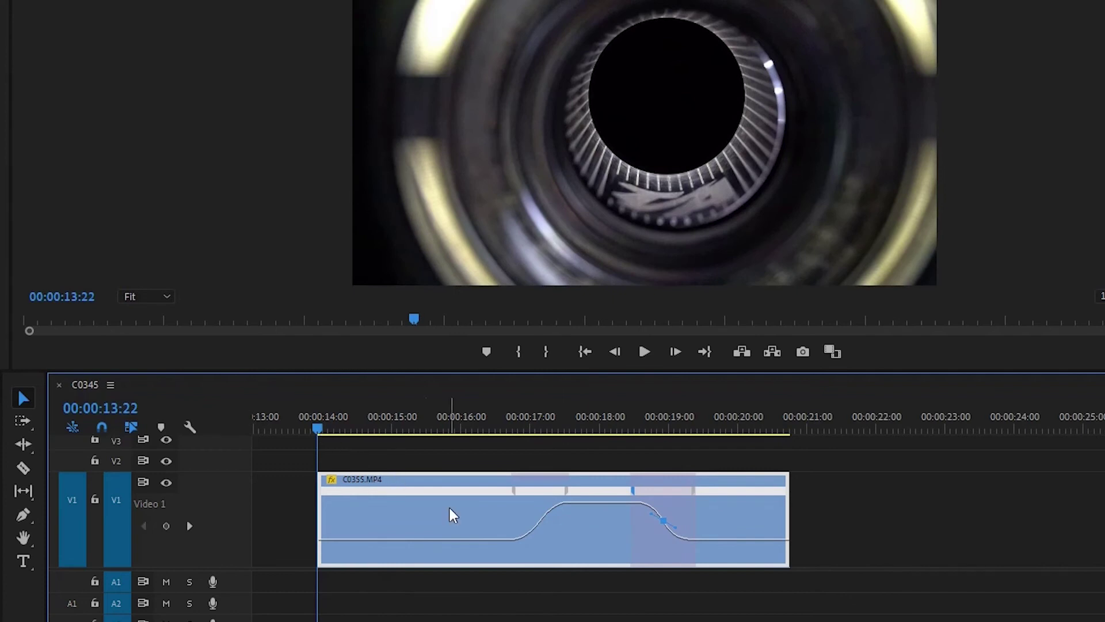
key(space)
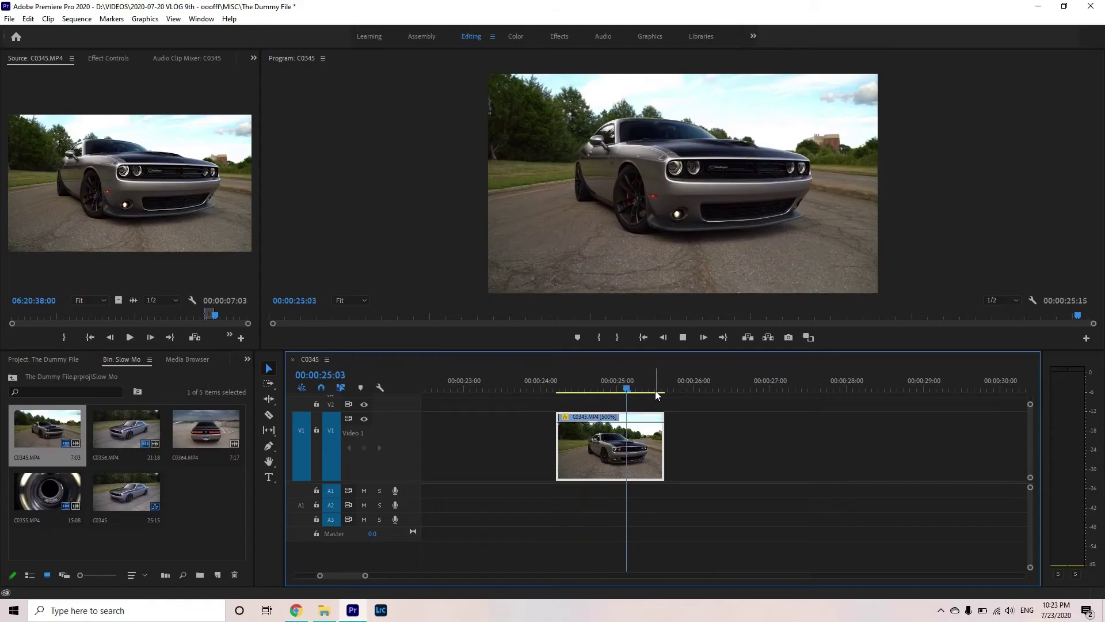
Step: Scrub the playhead forward to the C0345 clip at about 25:05
drag(656, 393, 601, 389)
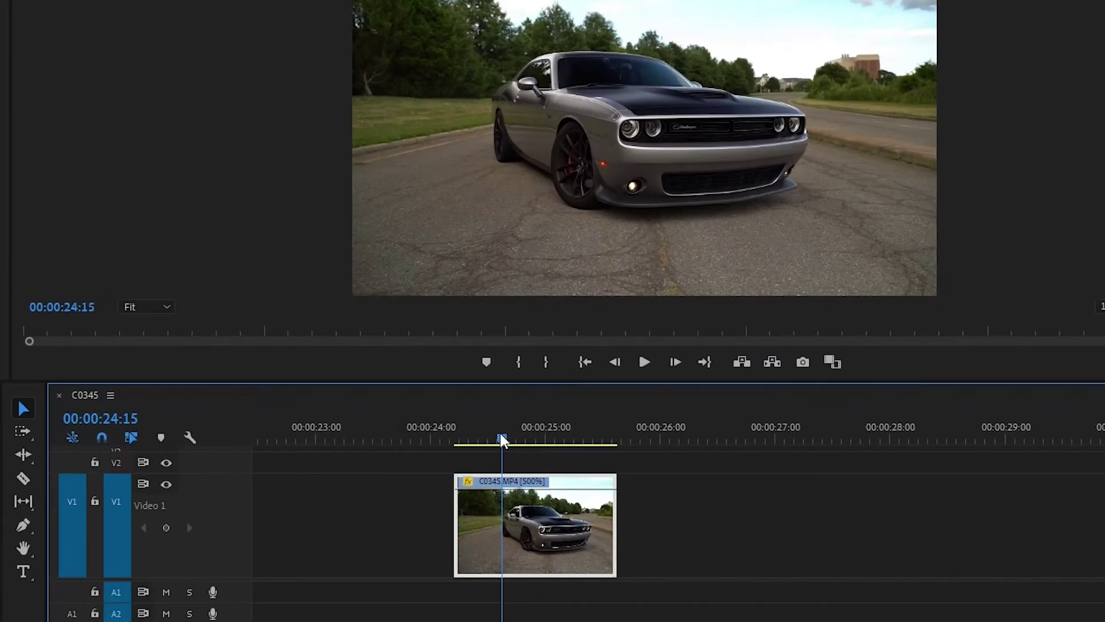
drag(589, 389, 581, 388)
drag(490, 435, 557, 450)
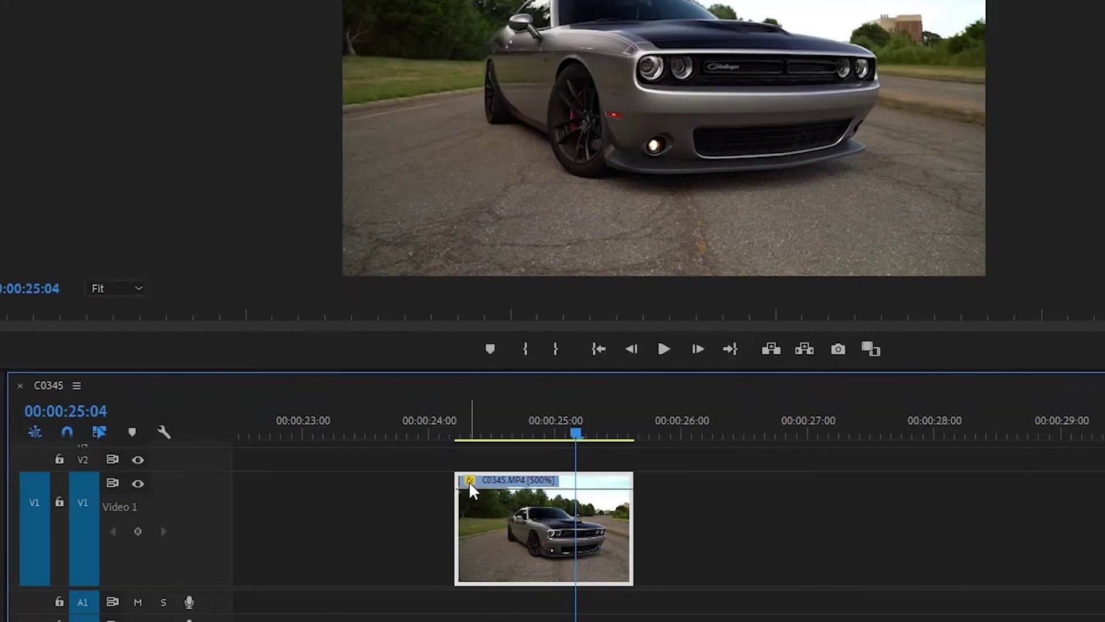
Step: Show the C0345 clip's Time Remapping speed line and zoom in on it
click(468, 482)
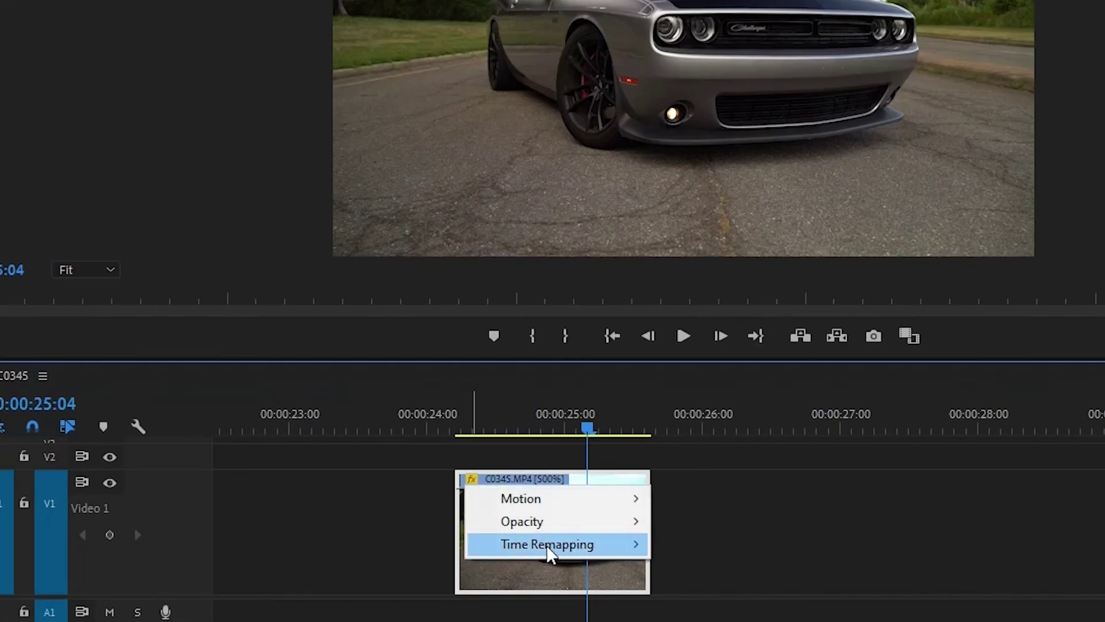
mouse_move(544, 541)
click(696, 544)
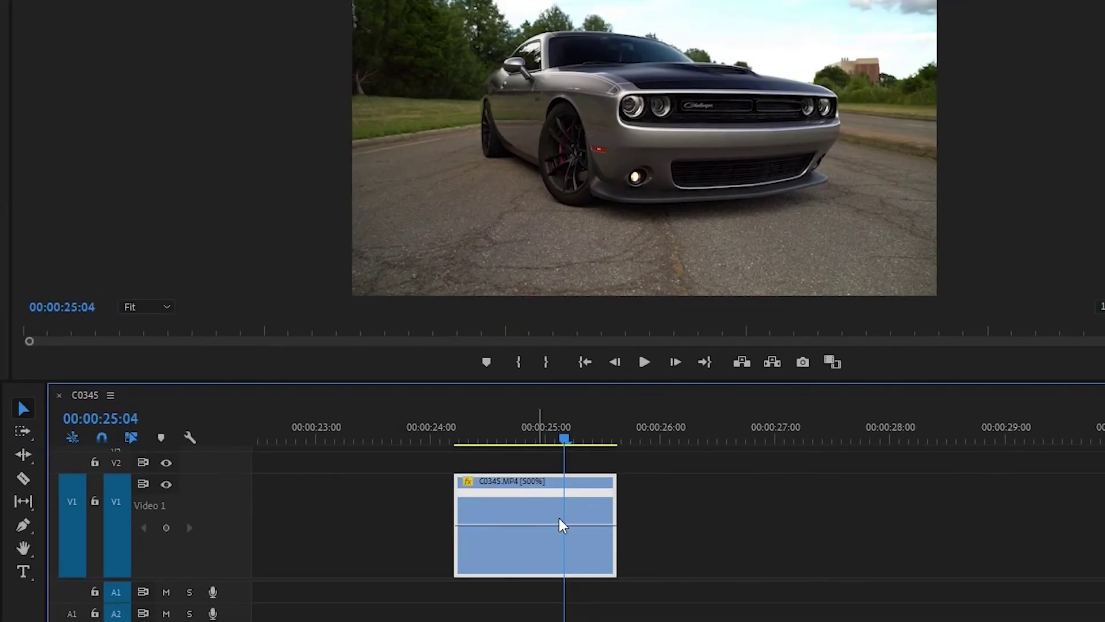
scroll(496, 524, up, 5)
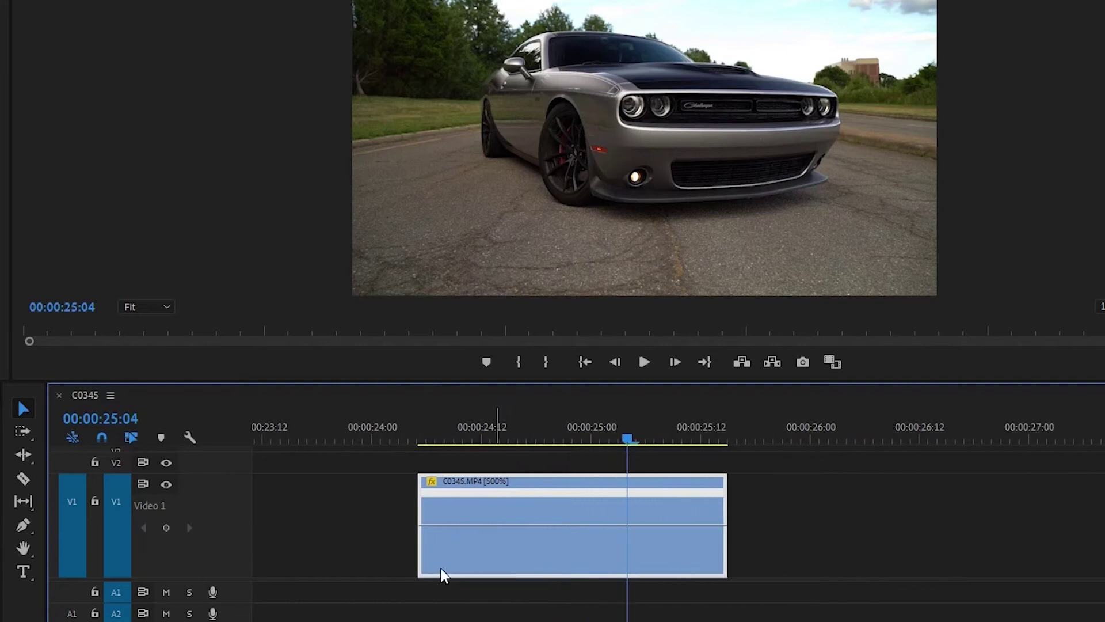
scroll(513, 523, up, 2)
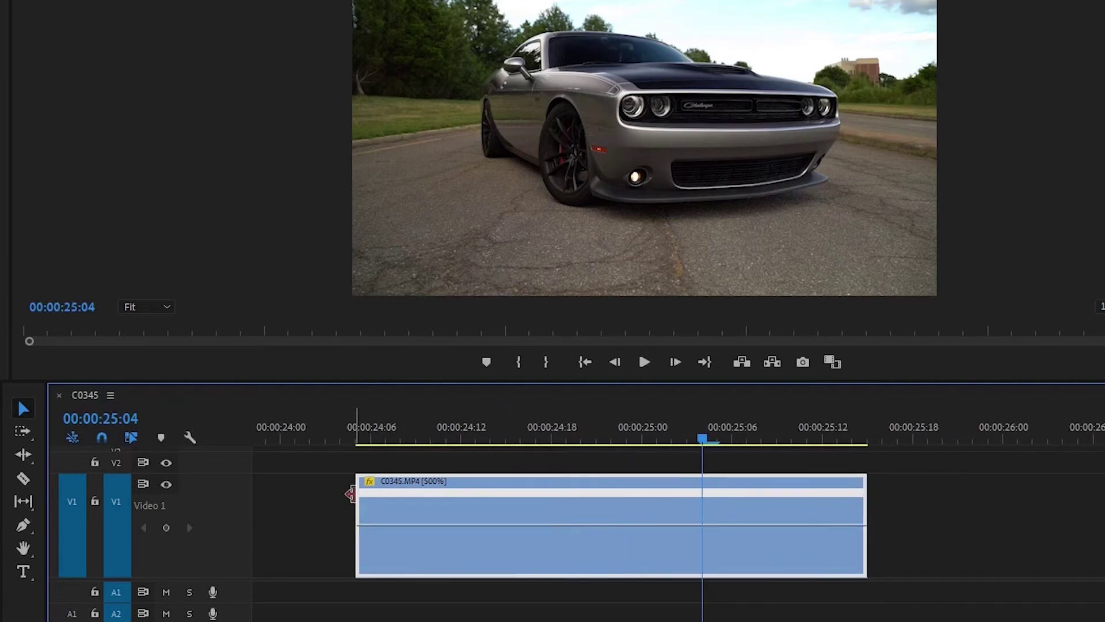
Step: Add speed keyframes on C0345 at about 24:12 and 25:04 with the Pen tool
click(23, 526)
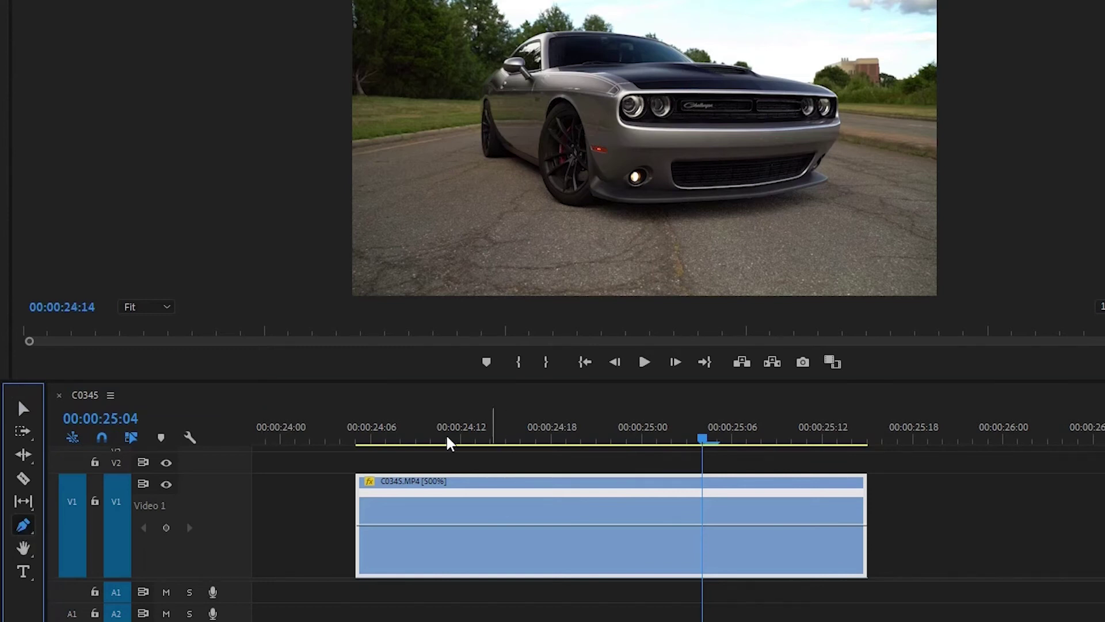
drag(450, 442, 709, 459)
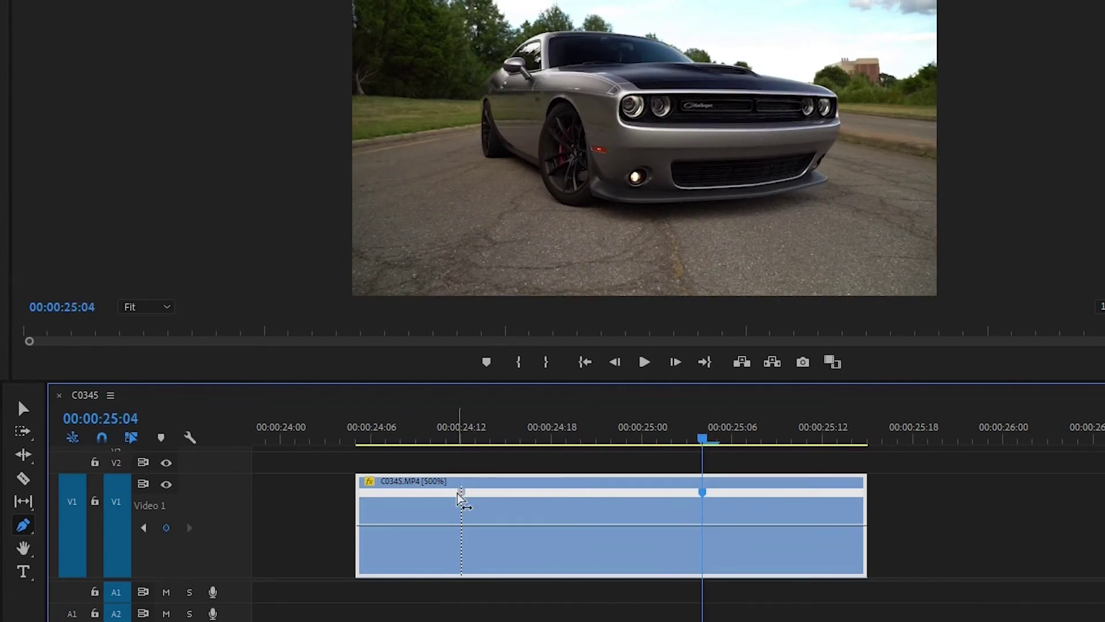
click(23, 409)
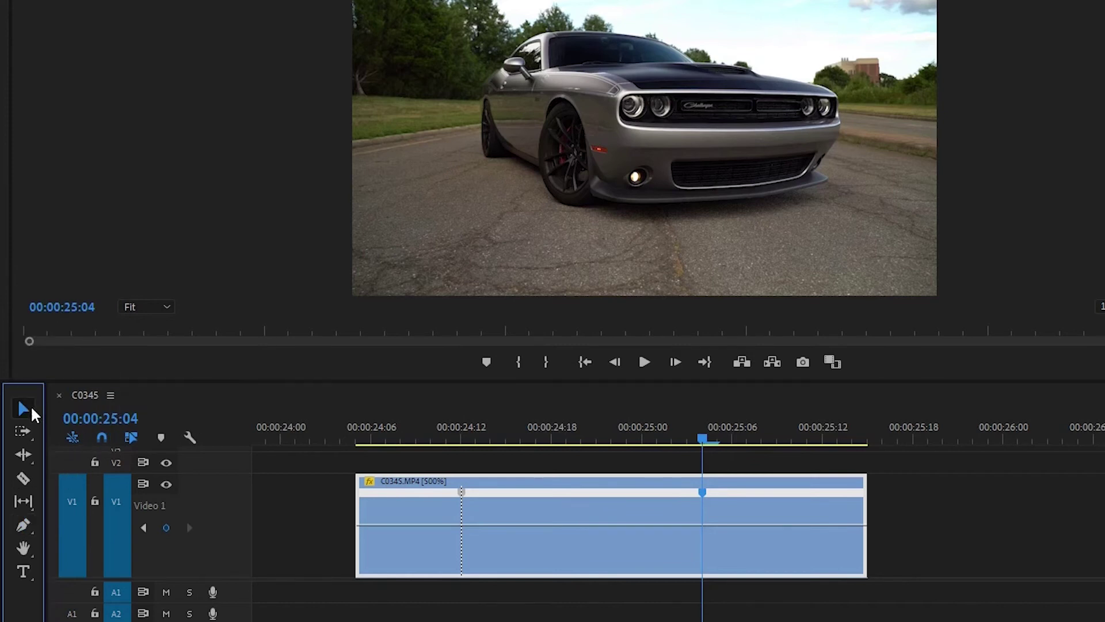
Step: Split both speed keyframes into ramps and lower the section between them to about 21%
drag(461, 500, 433, 500)
drag(712, 498, 749, 500)
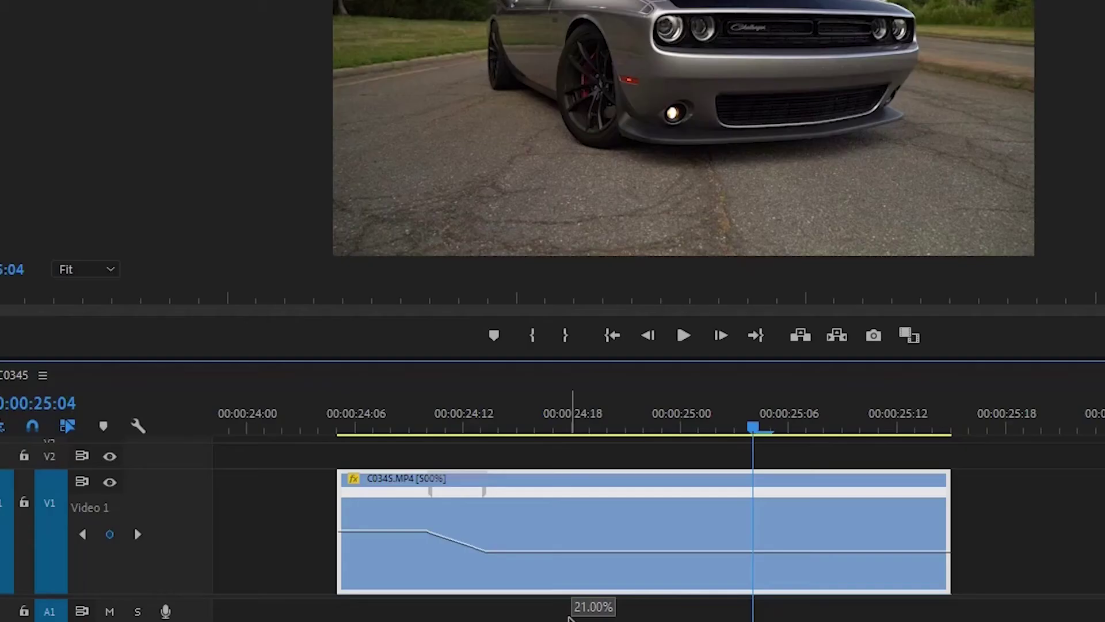
drag(569, 617, 576, 621)
alt+scroll(449, 549, down, 3)
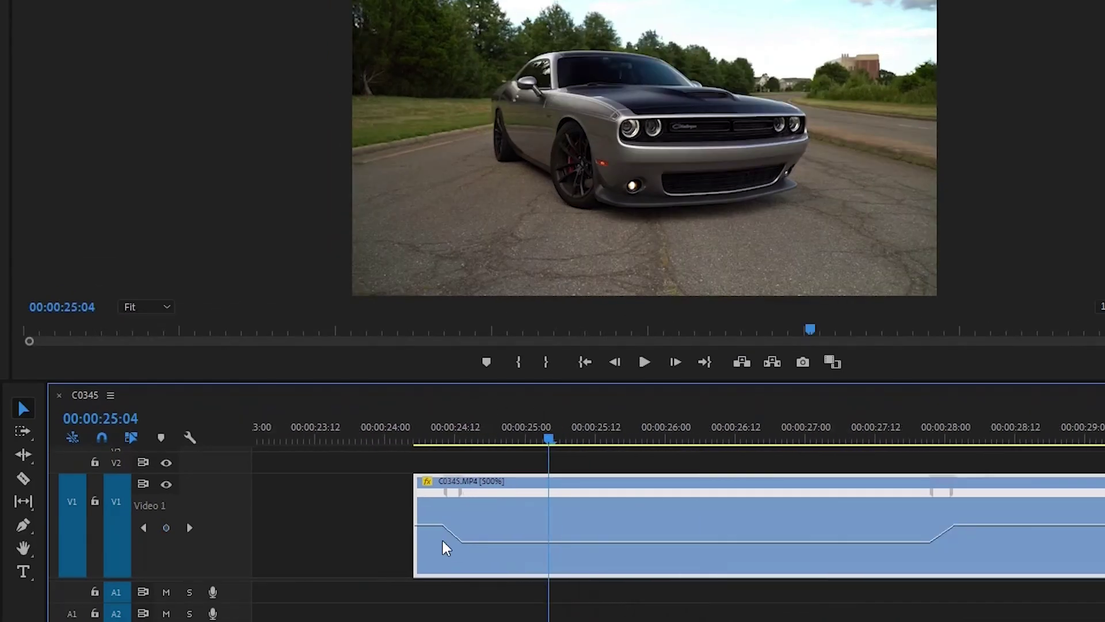
alt+scroll(445, 546, down, 4)
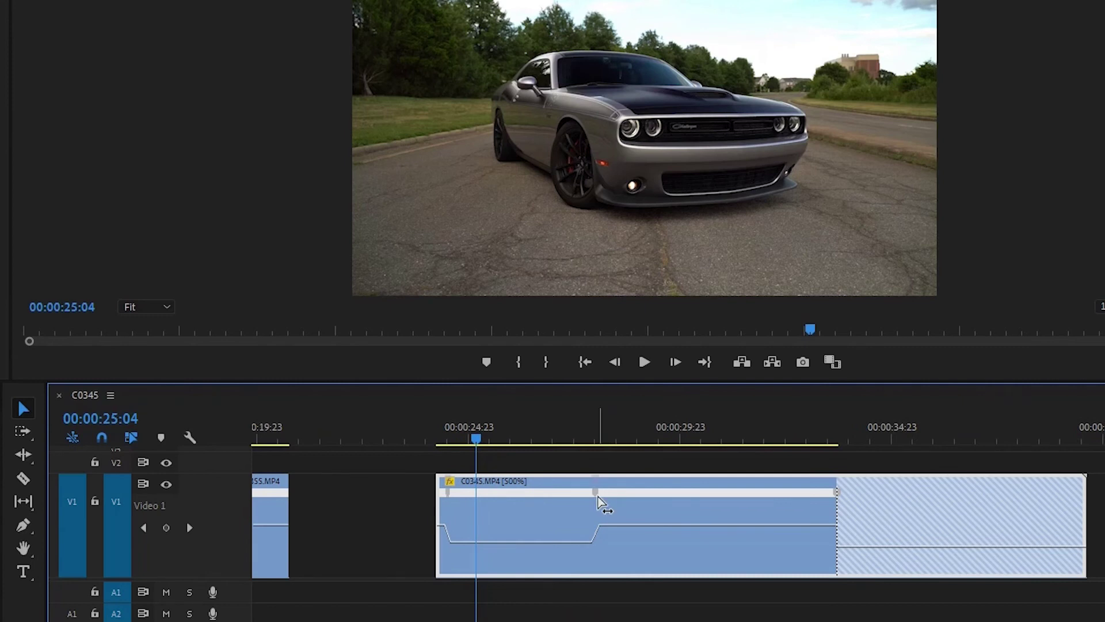
Step: Widen both speed ramps so the slowdown and the return to full speed are gradual
drag(600, 503, 639, 506)
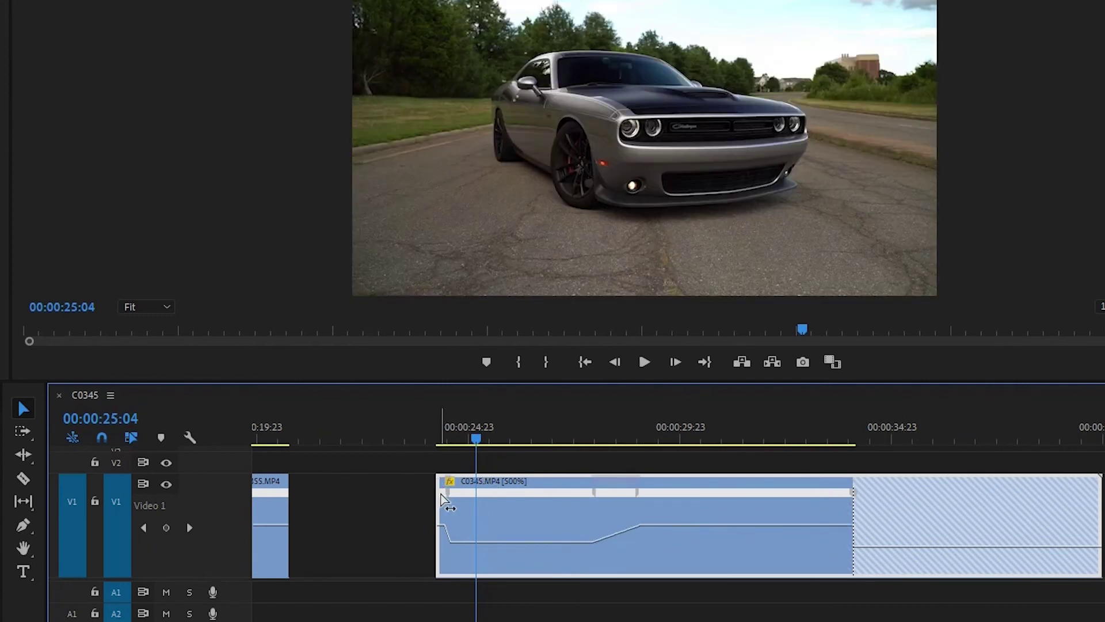
drag(444, 500, 472, 506)
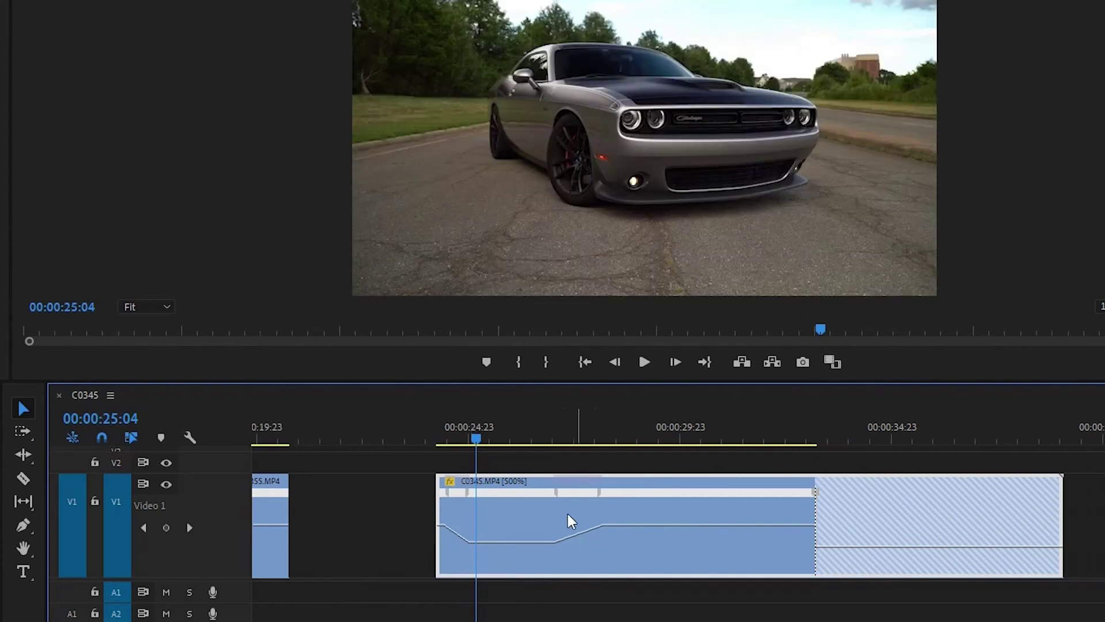
alt+scroll(554, 530, up, 5)
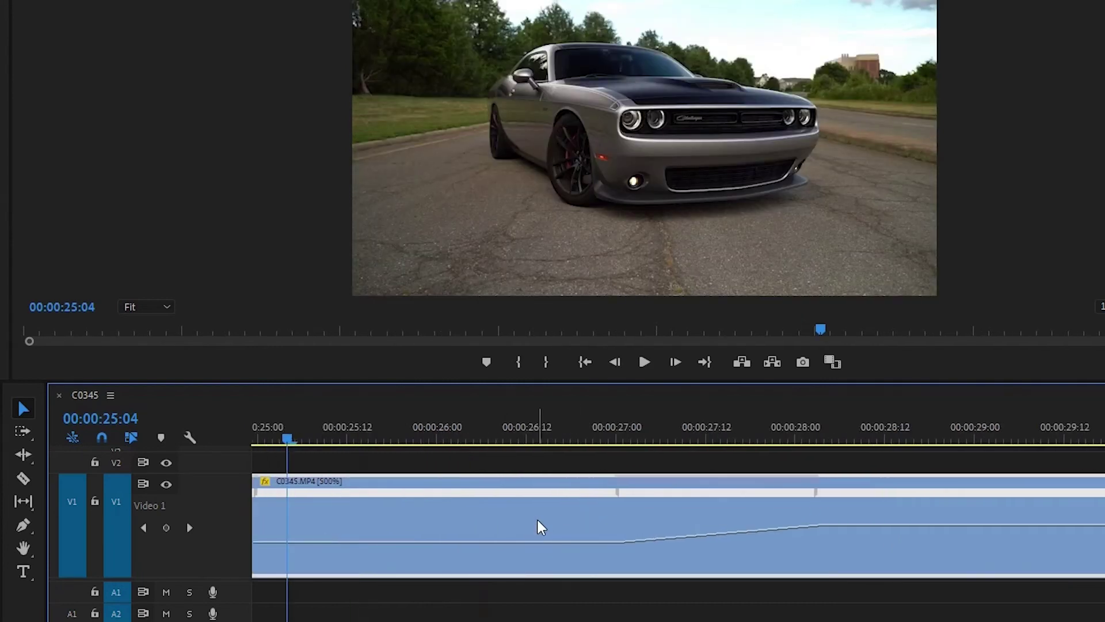
alt+scroll(540, 525, down, 1)
Step: Curve the speed-up and slowdown ramps into smooth Bezier eases
click(662, 508)
drag(666, 516, 696, 520)
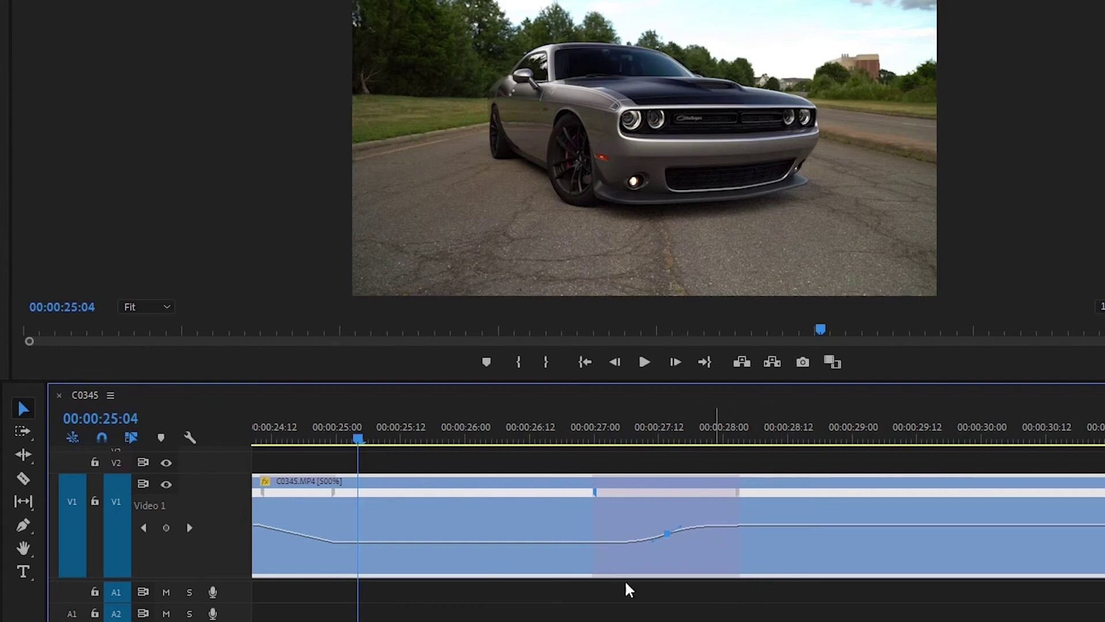
scroll(791, 569, up, 1)
scroll(362, 501, up, 3)
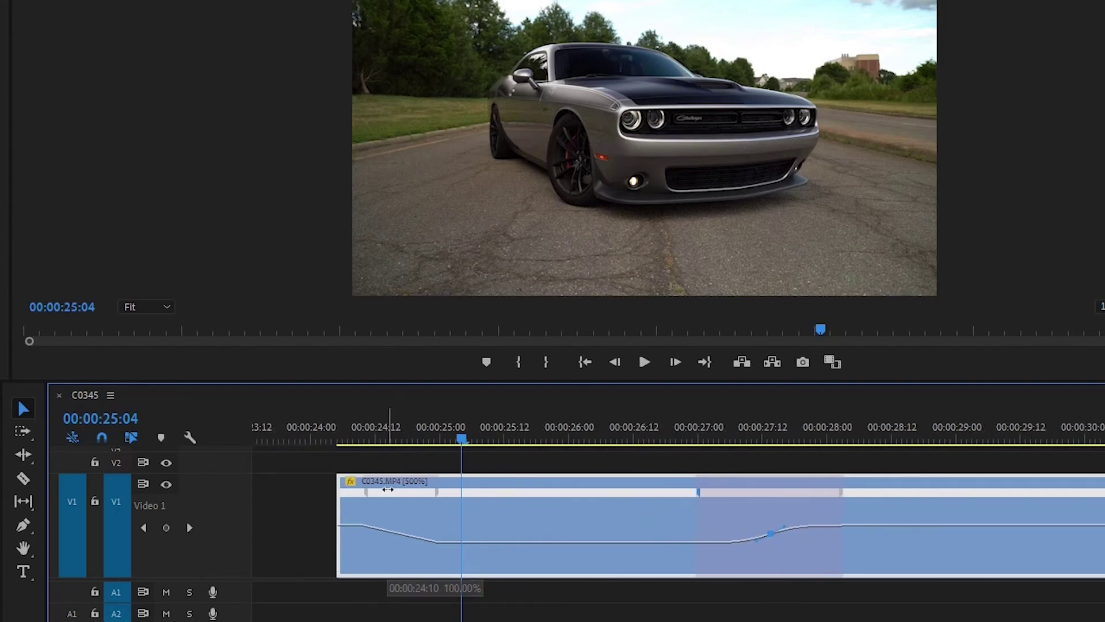
click(381, 528)
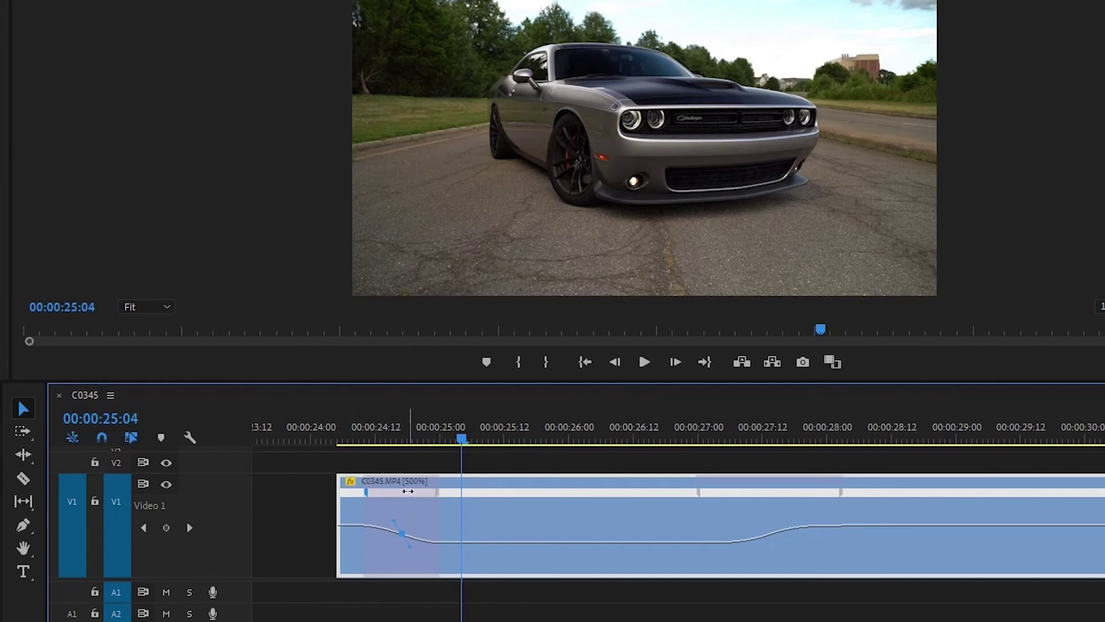
drag(408, 491, 448, 491)
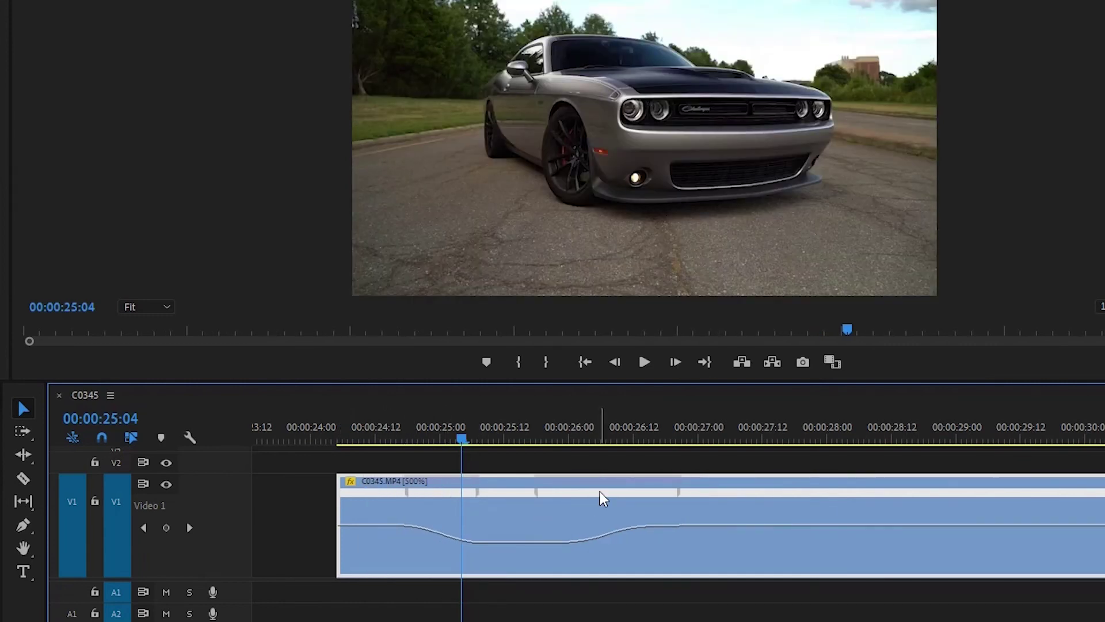
Step: Move the speed-up keyframe later to lengthen the slow-motion section
drag(602, 494, 748, 498)
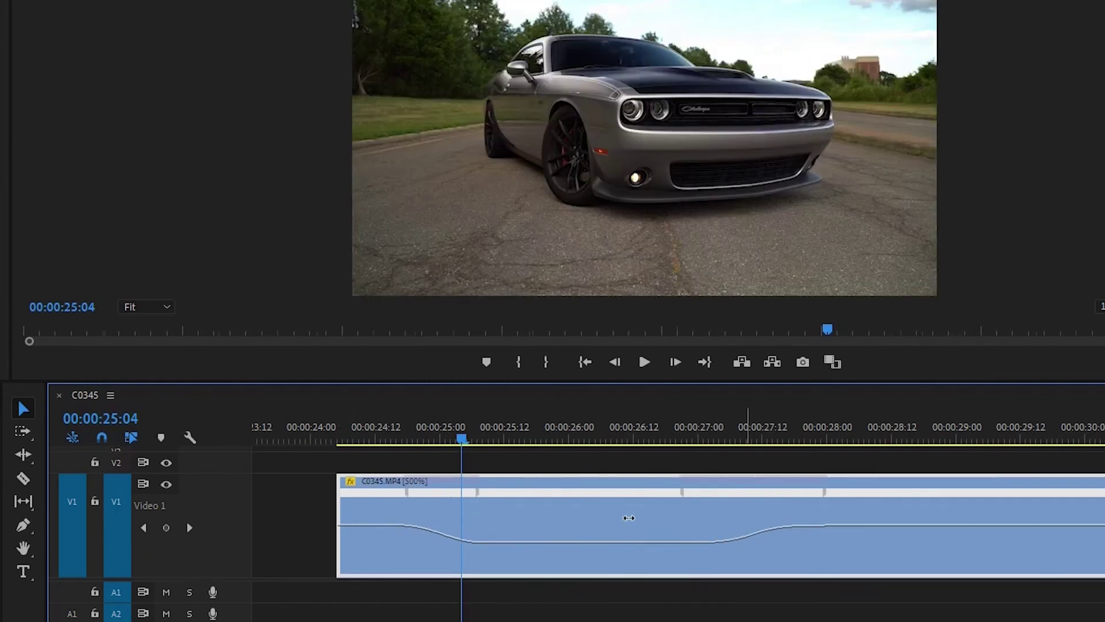
scroll(573, 548, down, 3)
drag(499, 441, 425, 443)
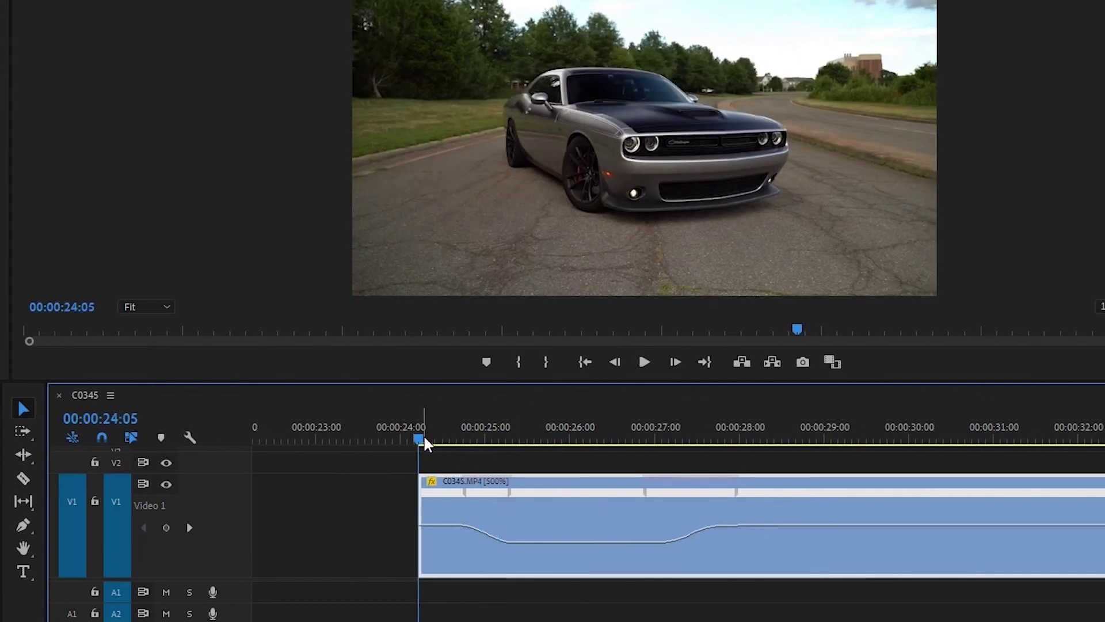
Step: Play back the ramped C0345 clip to review it
key(space)
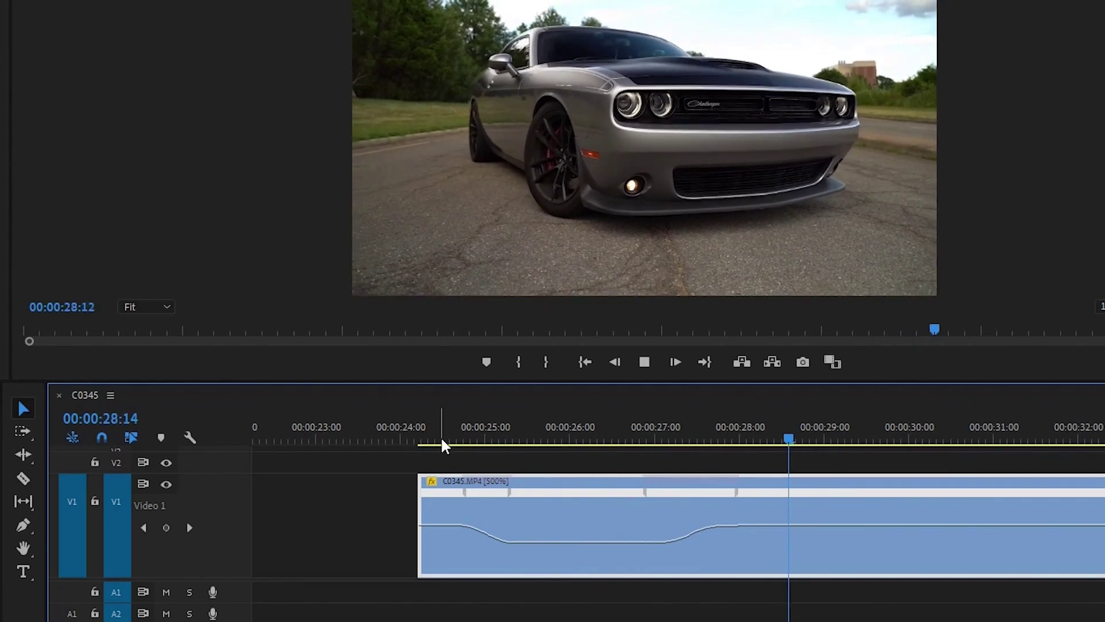
key(space)
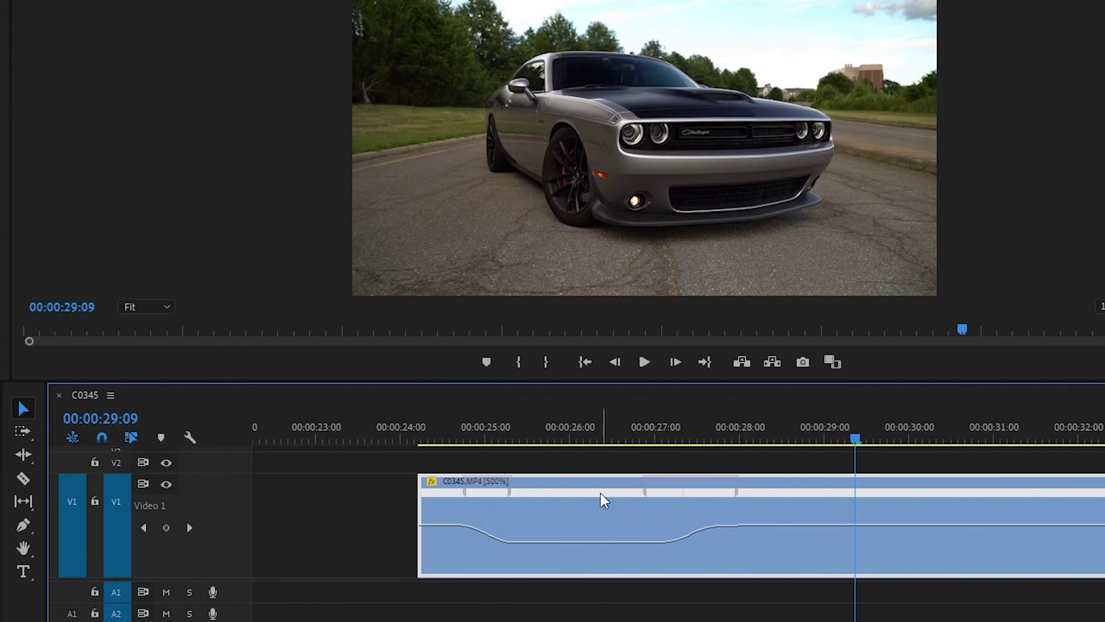
scroll(600, 493, down, 3)
key(super)
Step: Trim the tail off the C0345 clip to make it shorter
click(604, 437)
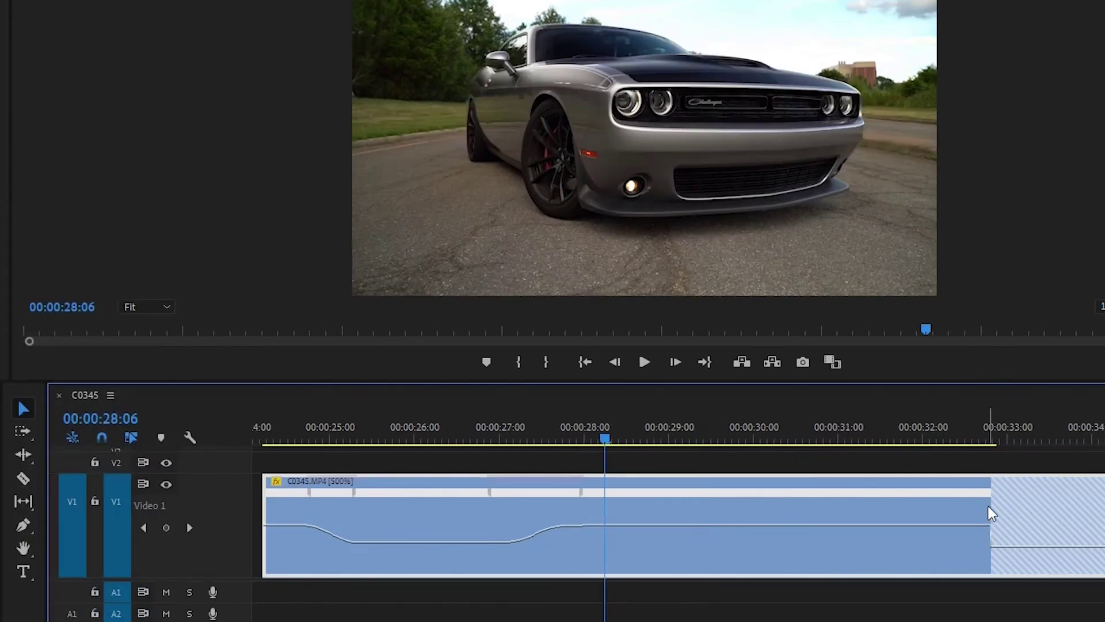
key(minus)
key(minus)
key(minus)
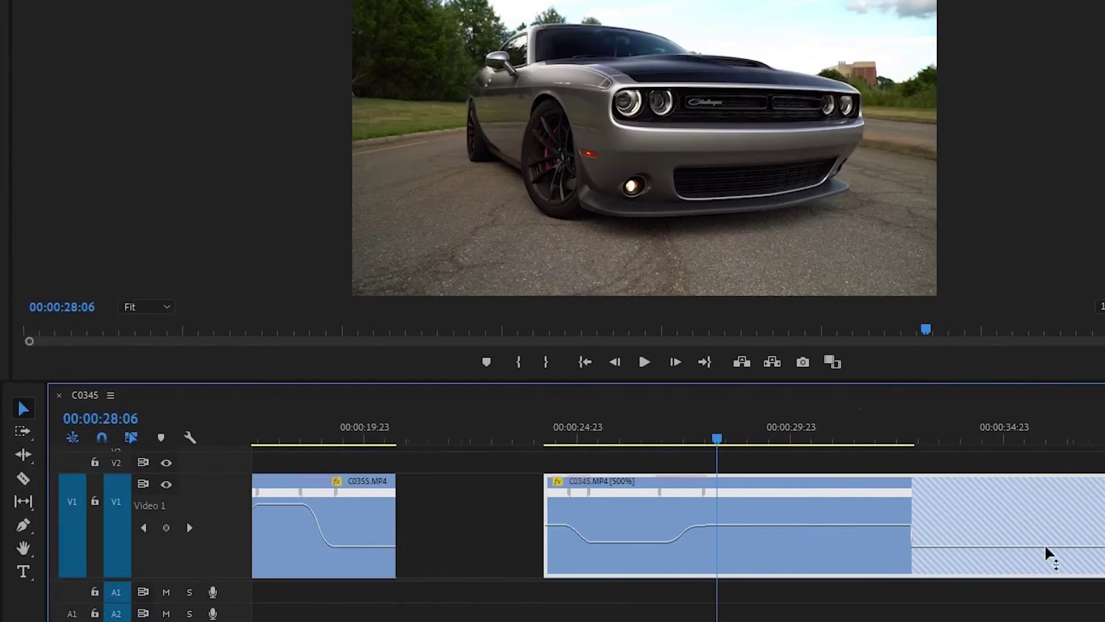
drag(902, 498, 766, 494)
key(equal)
drag(742, 439, 509, 438)
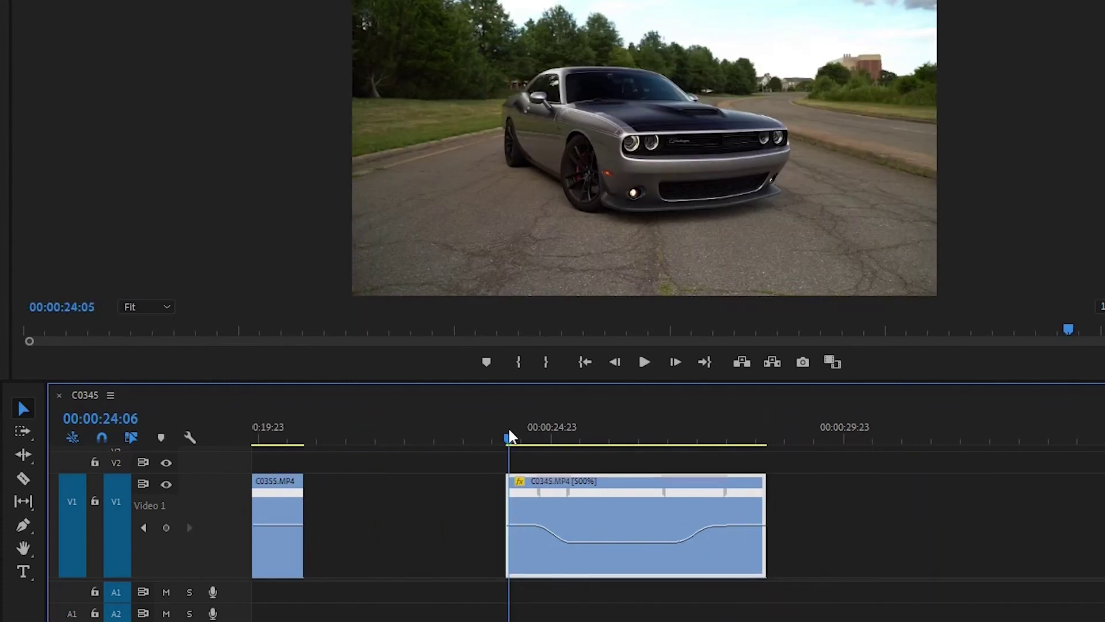
Step: Move the speed-up ramp earlier so C0345 ends around 27:18, then preview it
key(space)
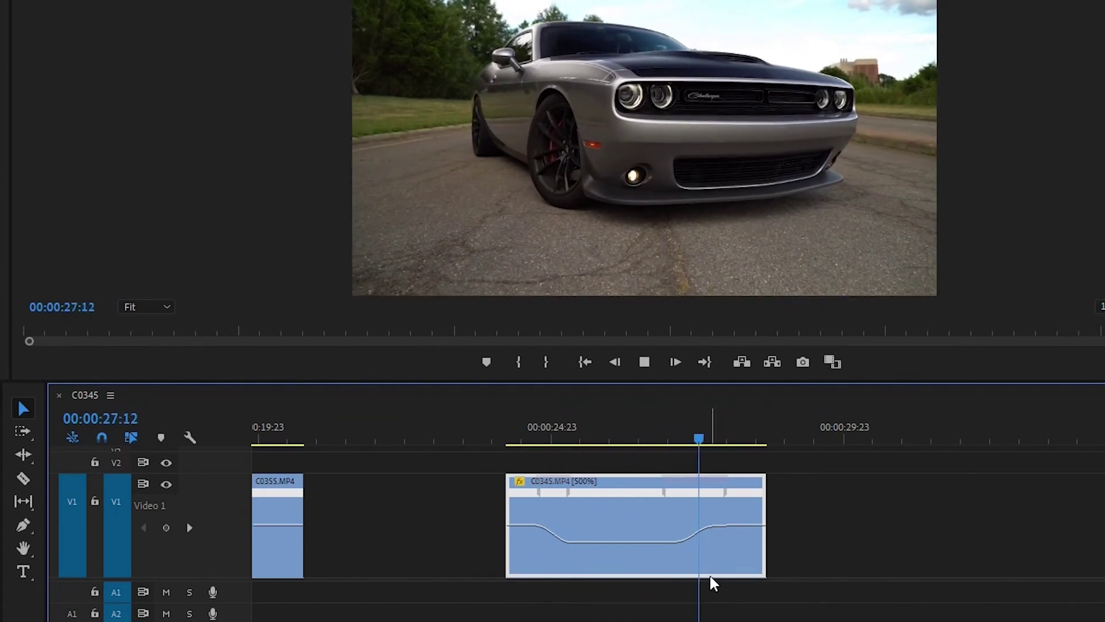
key(space)
drag(704, 503, 682, 513)
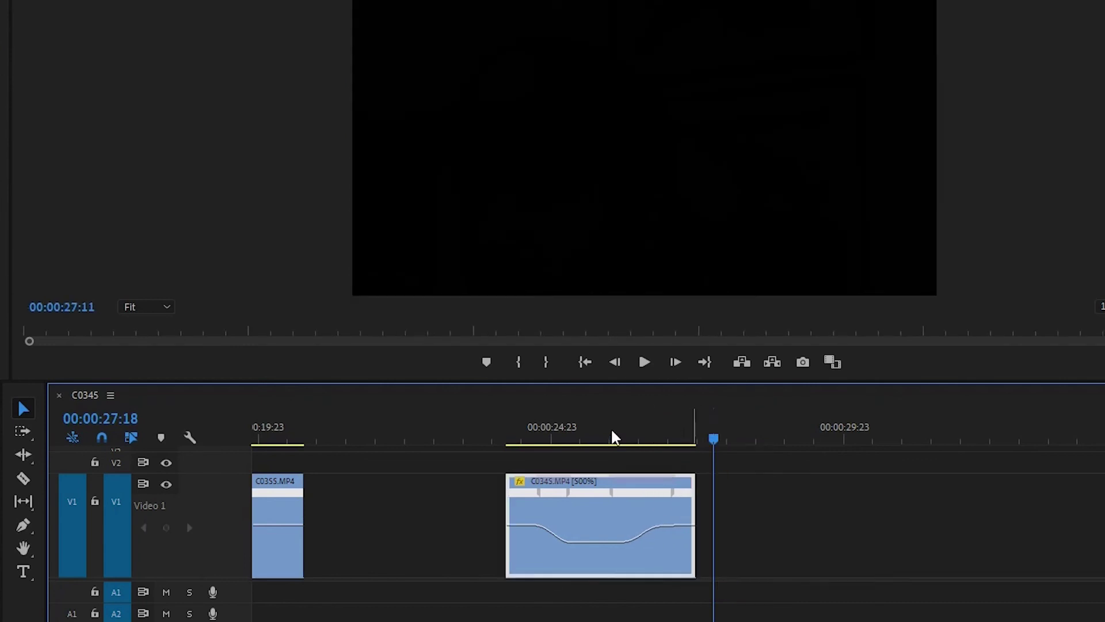
click(514, 438)
key(space)
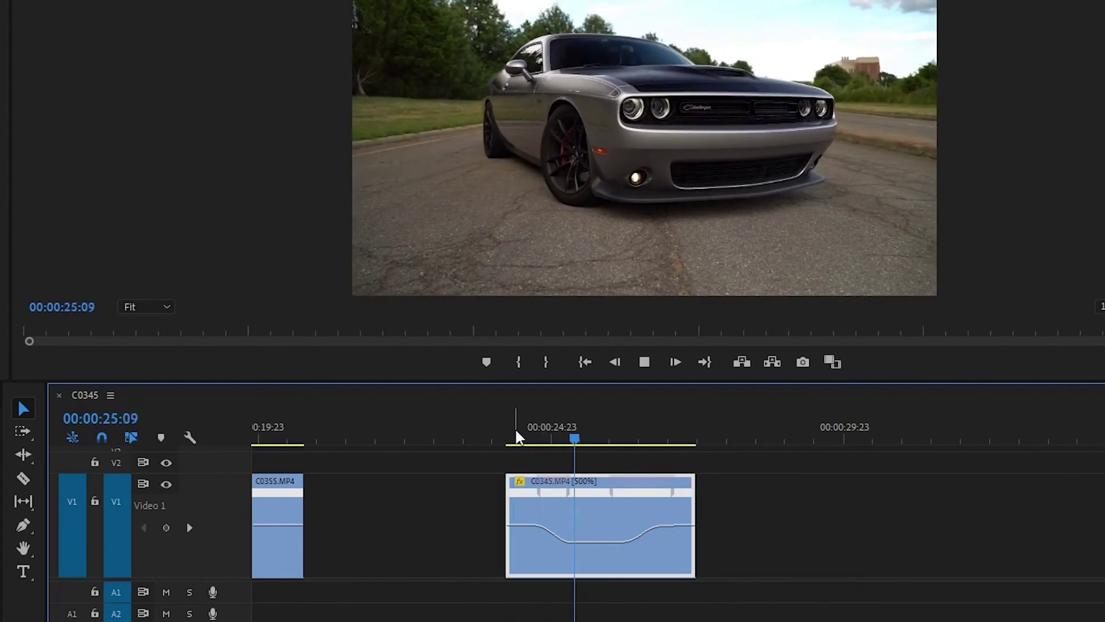